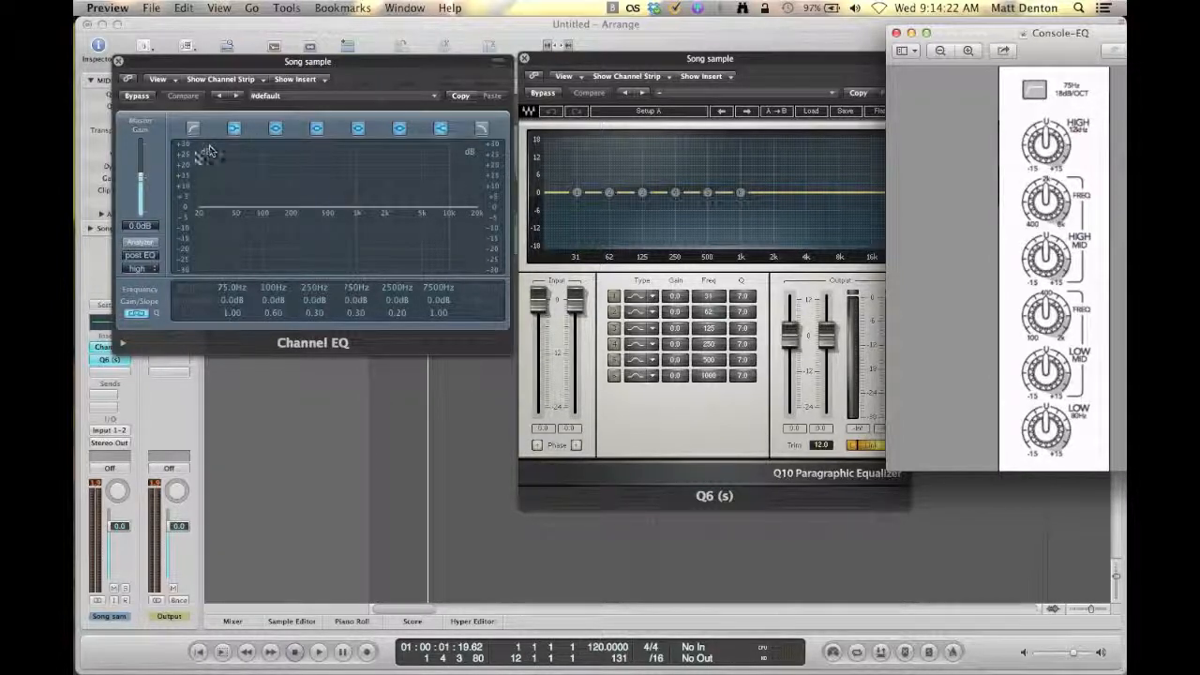
Turn on the low-cut band of the Channel EQ and set its frequency to 75 Hz.
click(198, 133)
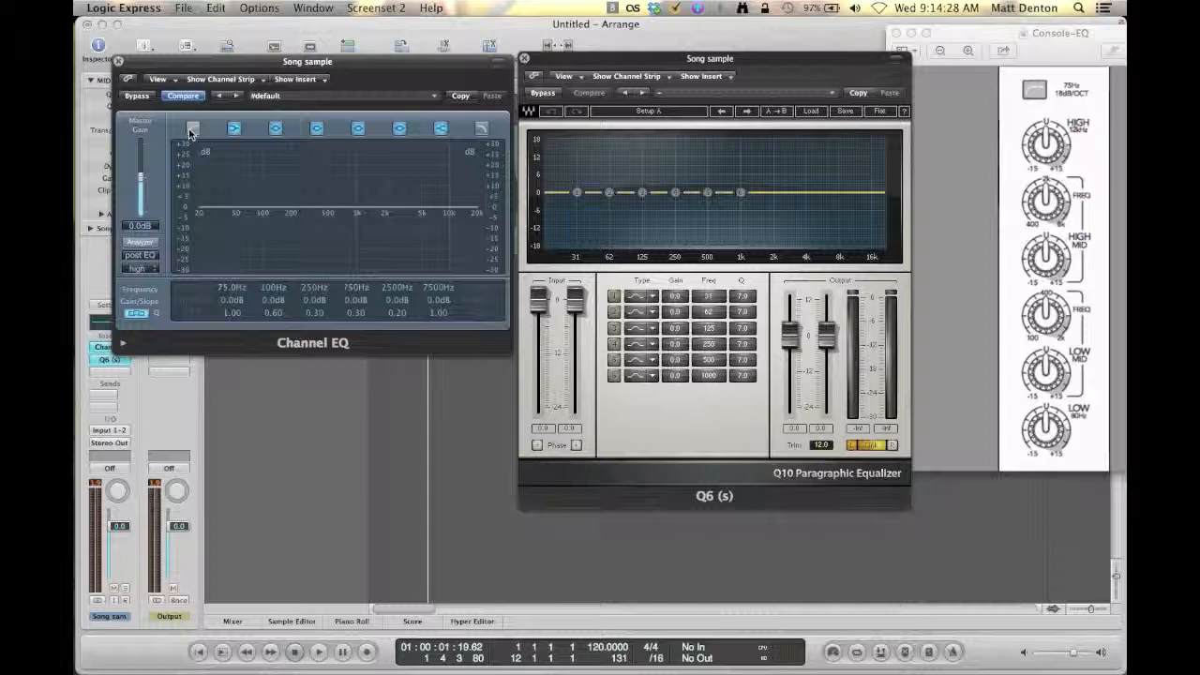
click(197, 127)
double_click(190, 288)
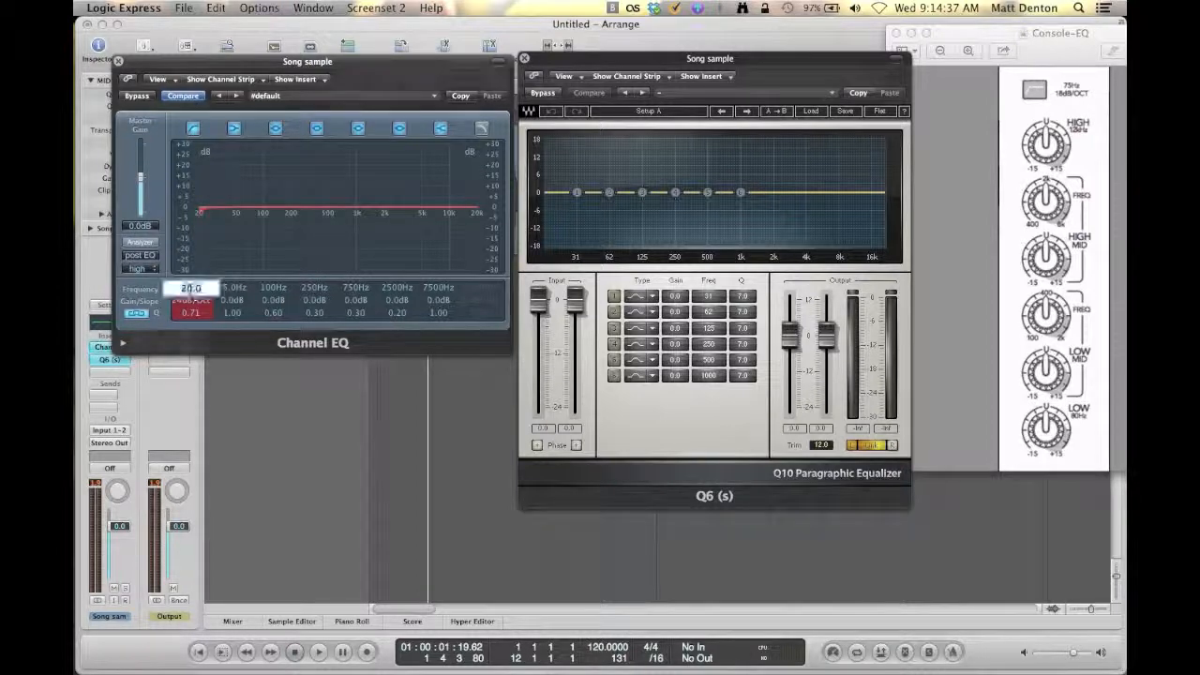
text(75)
key(Return)
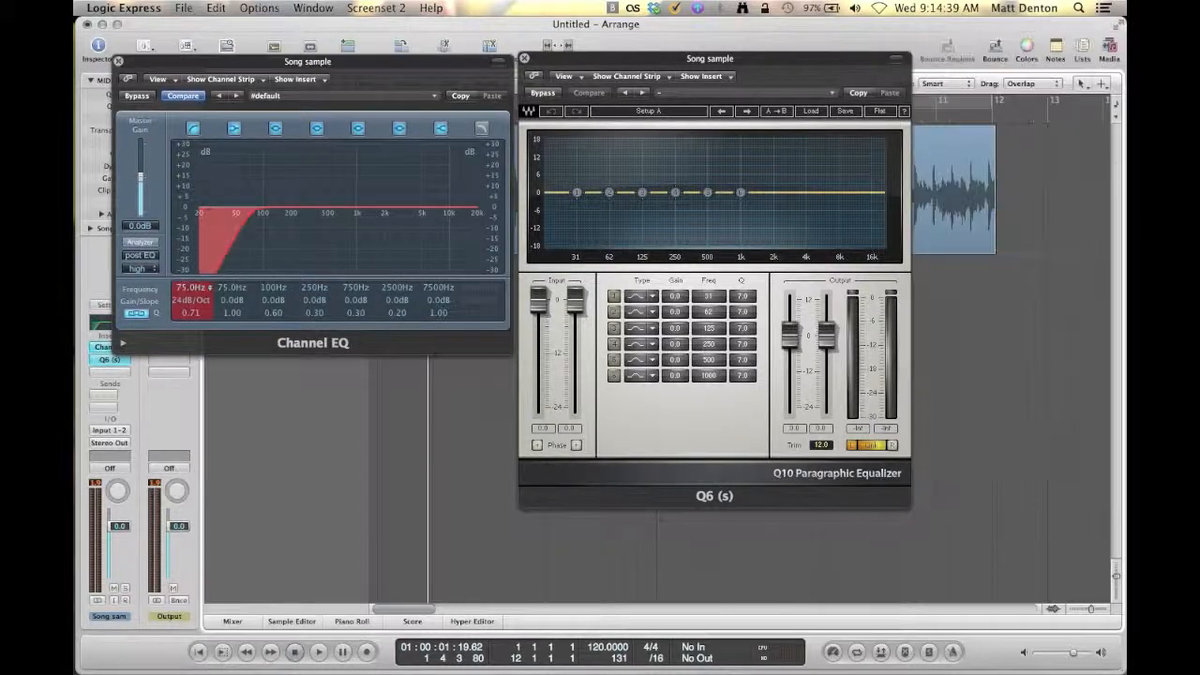
Set the slope of the Channel EQ's low-cut band to 18 dB/Oct.
double_click(197, 300)
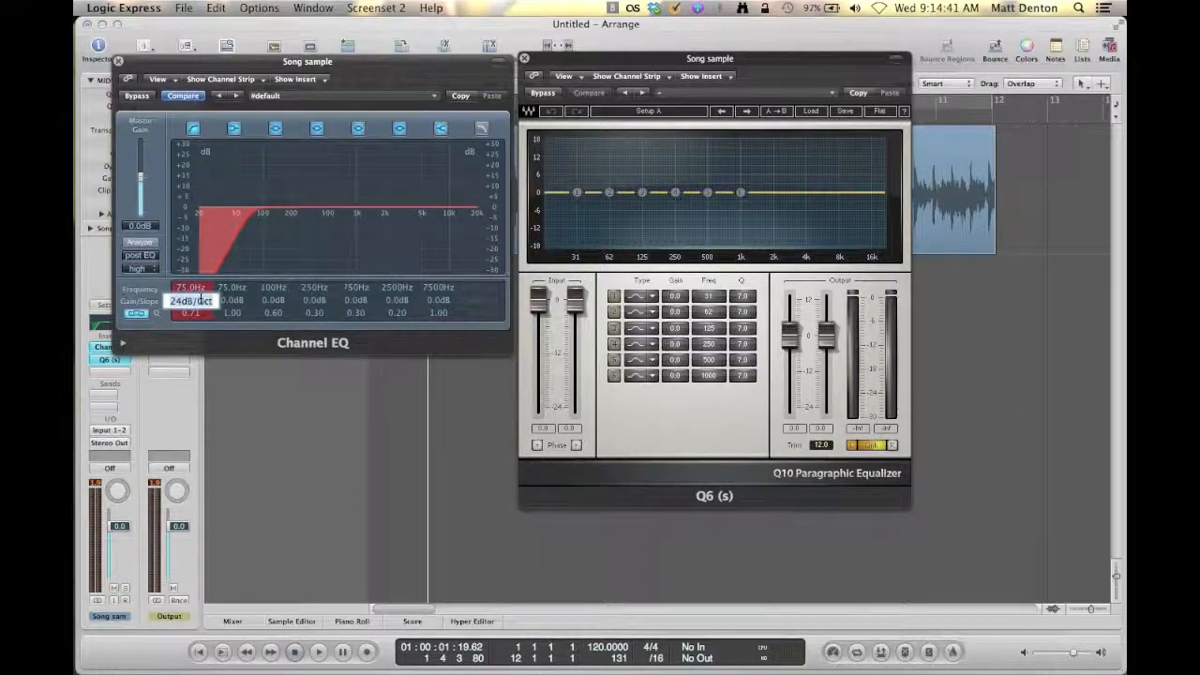
text(18)
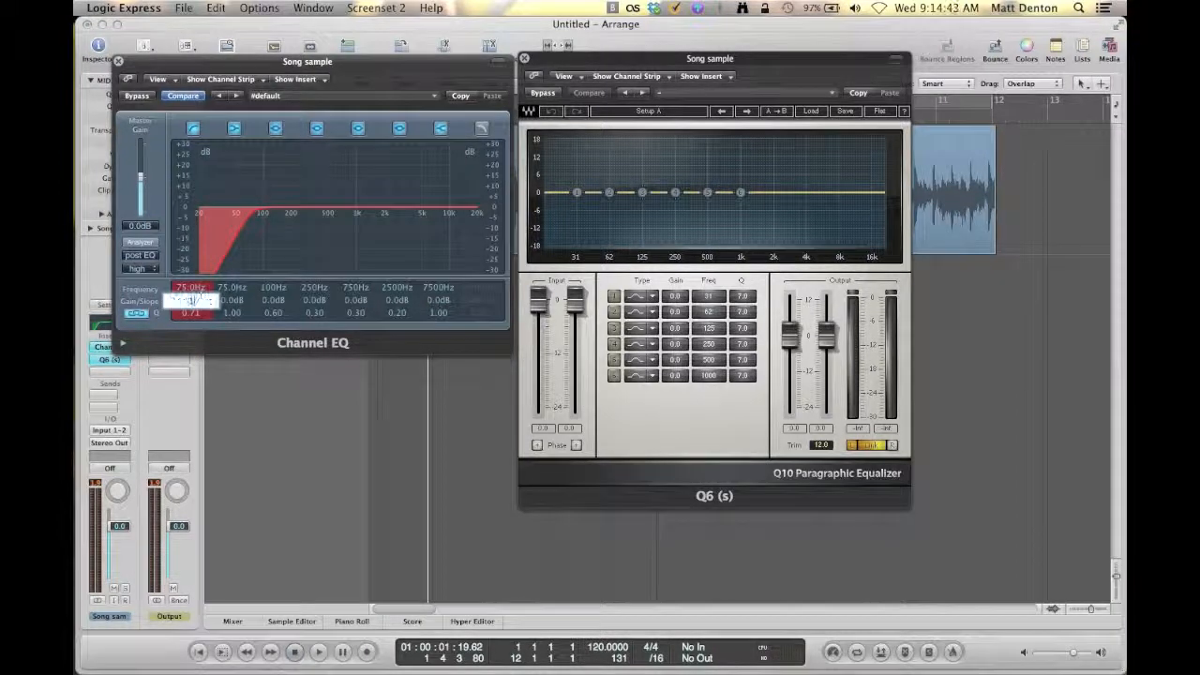
key(Return)
drag(232, 300, 227, 299)
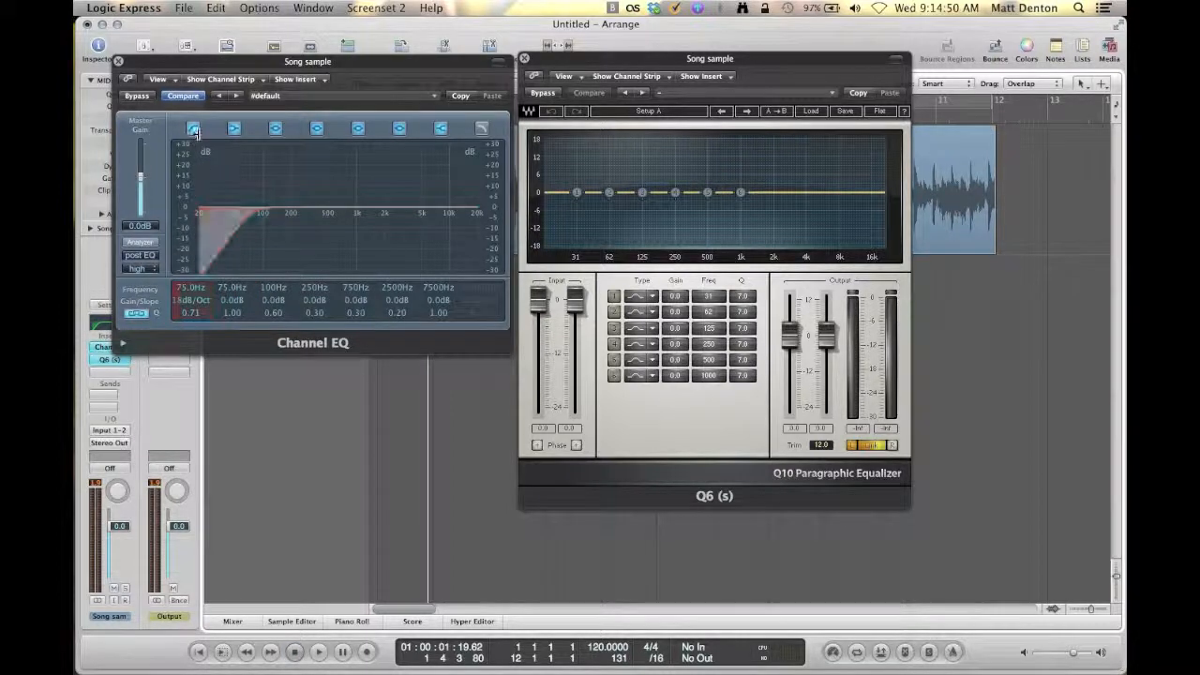
key(super+z)
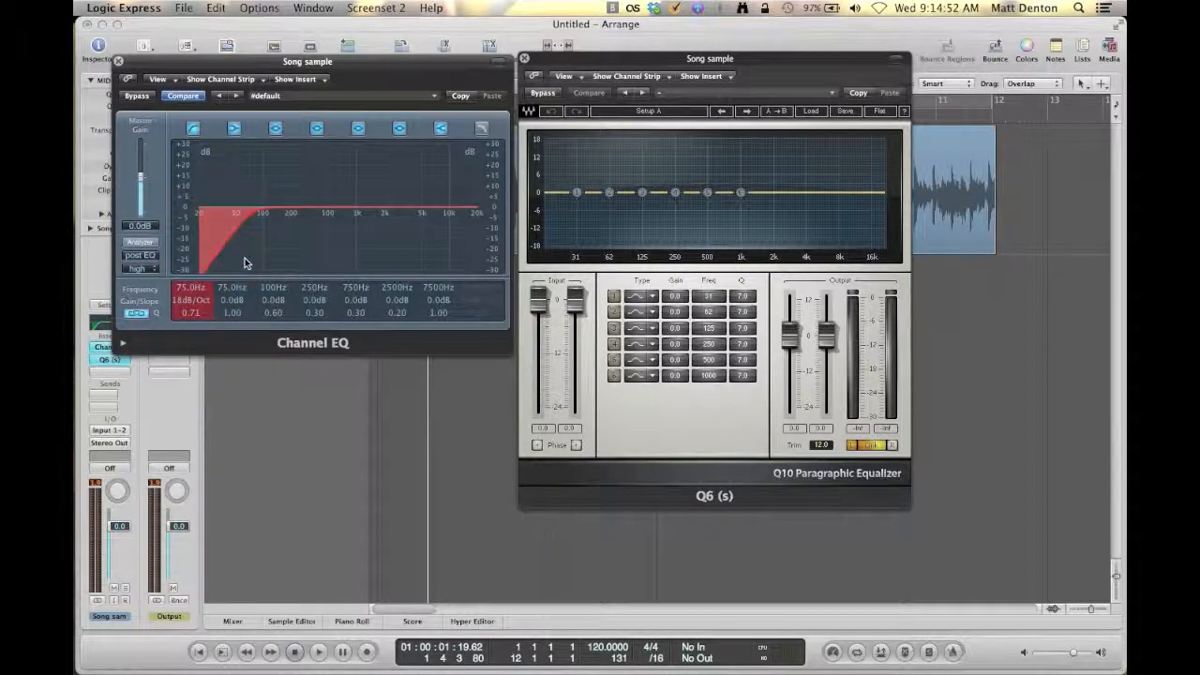
Set the Channel EQ's low shelf frequency to 80 Hz and its high shelf frequency to 12000 Hz.
double_click(232, 287)
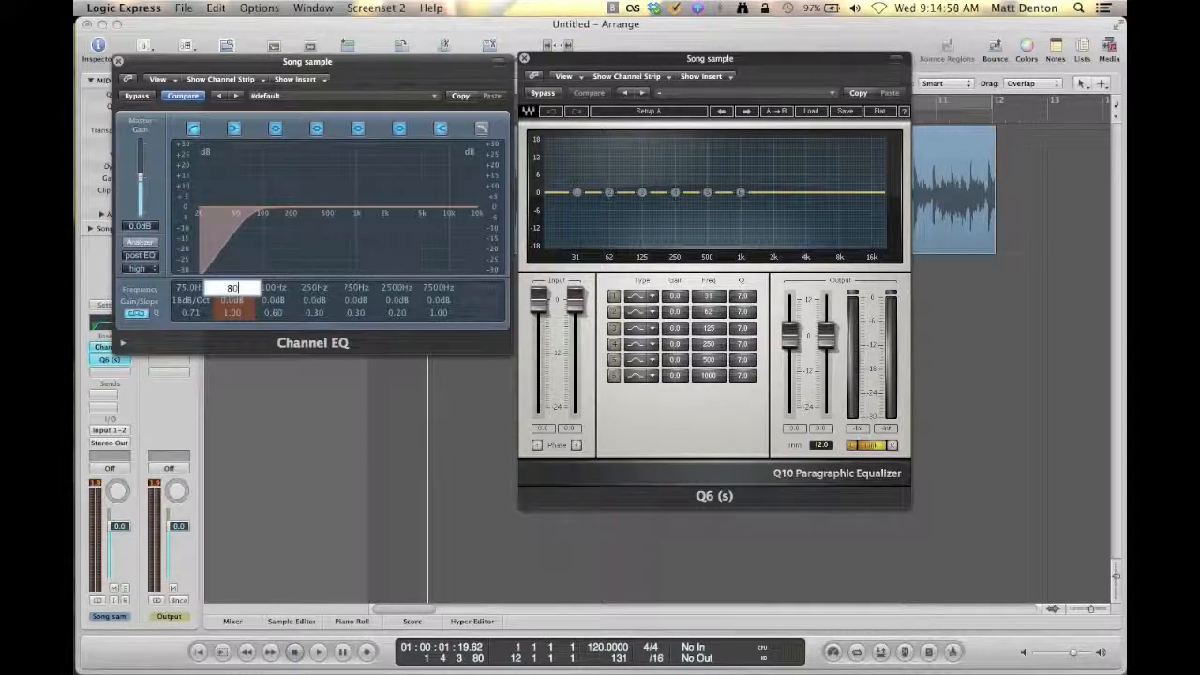
key(Return)
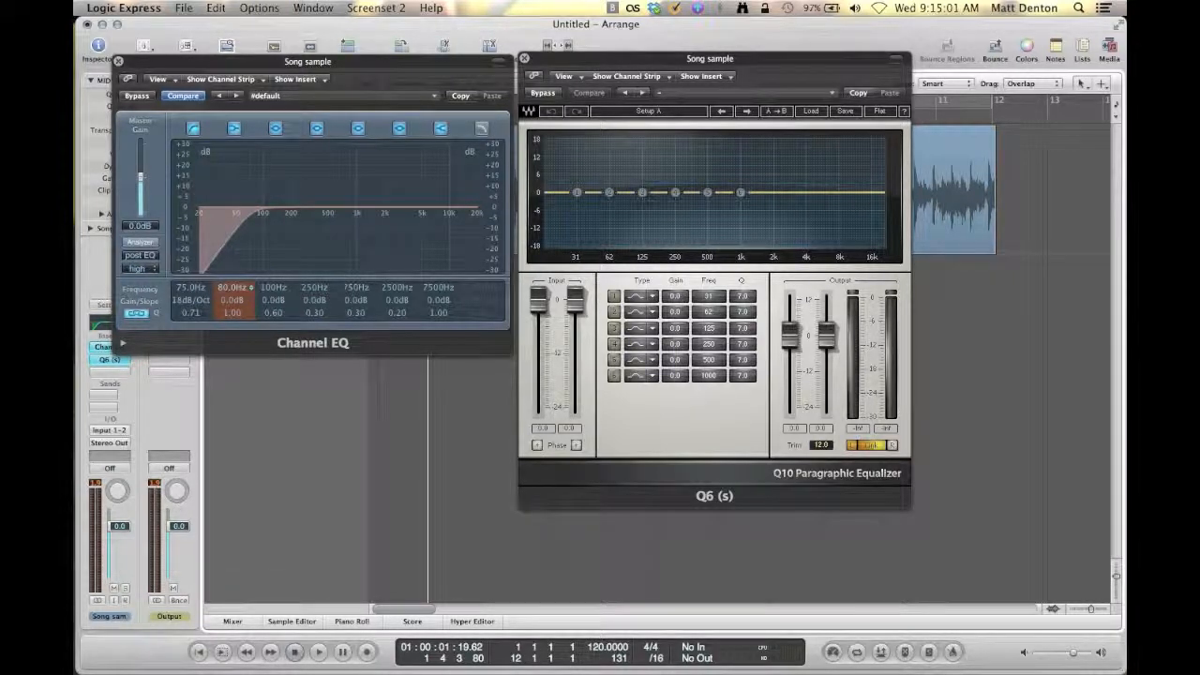
double_click(438, 286)
text(1200)
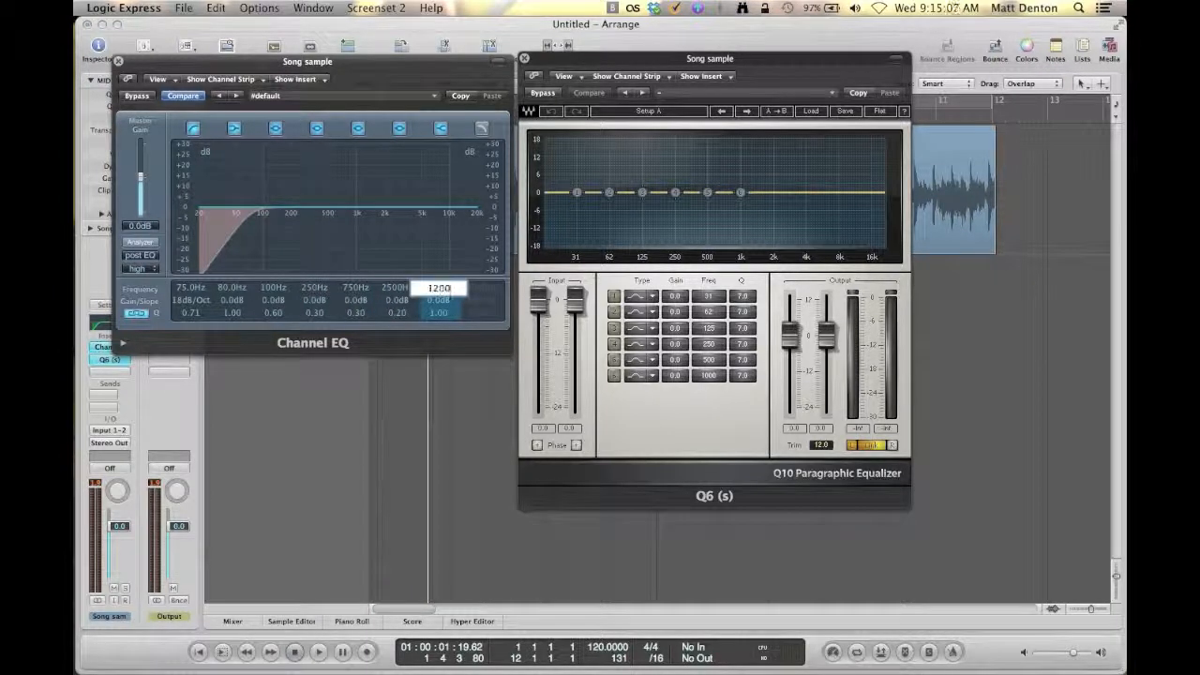
key(Return)
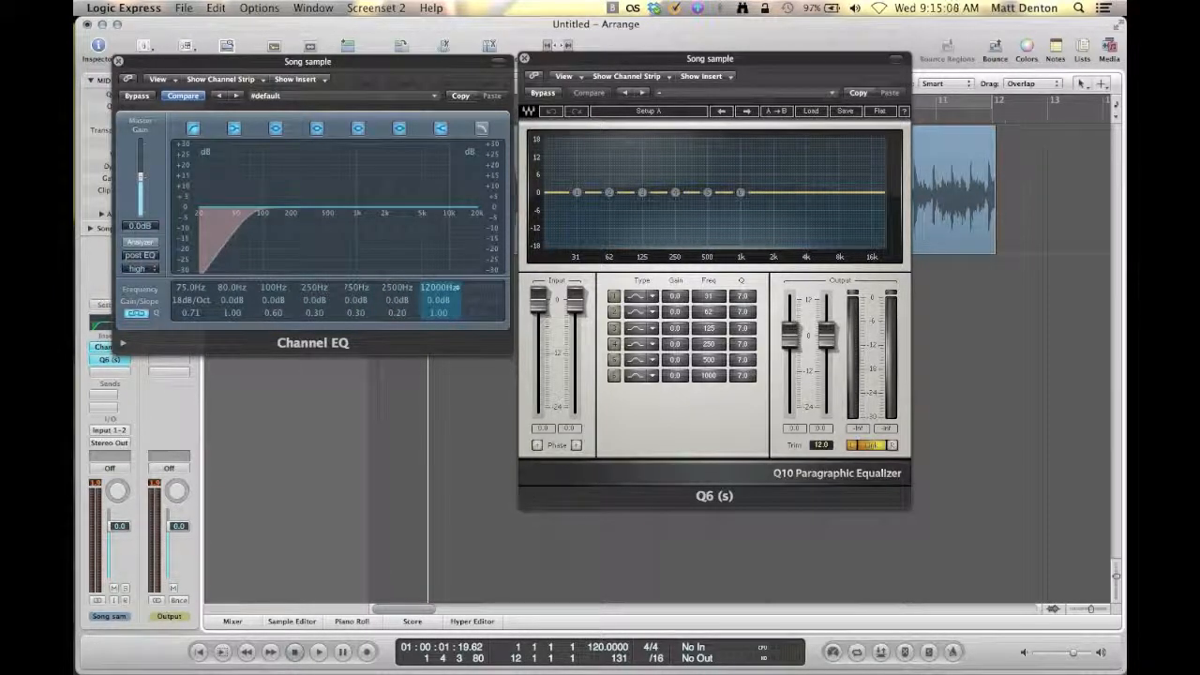
Turn off the Channel EQ's 100 Hz and 250 Hz bands and set the two remaining bell bands to 400 Hz and 2000 Hz.
click(276, 129)
click(316, 129)
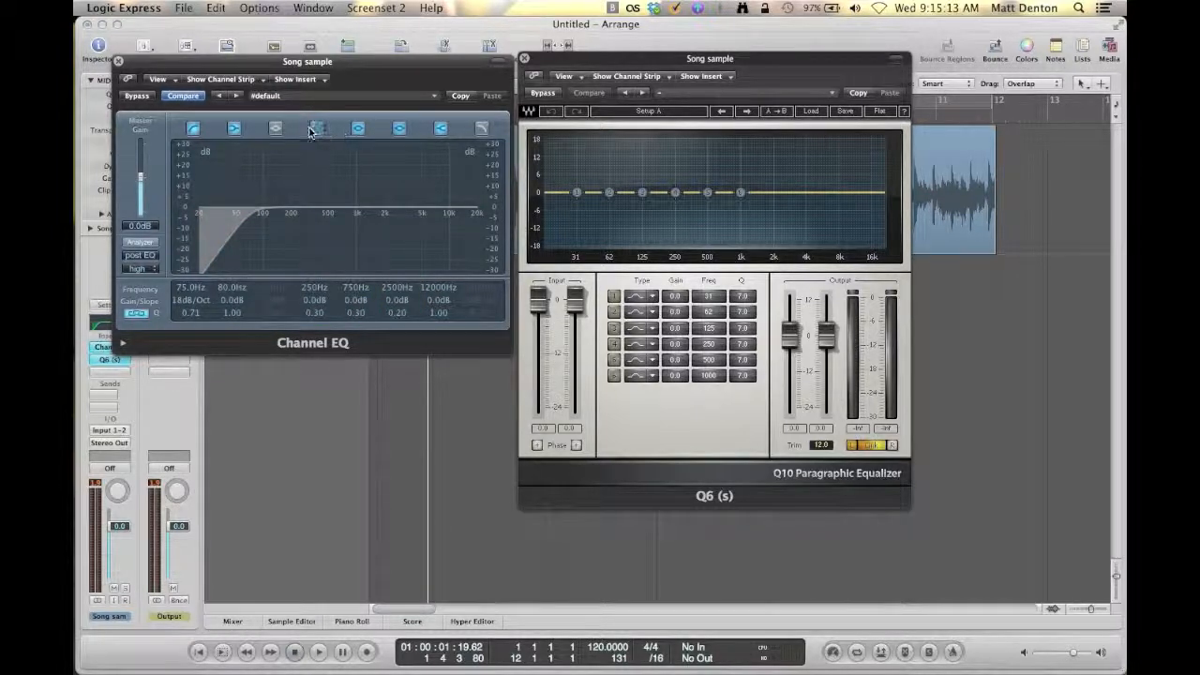
double_click(357, 289)
text(400)
key(Return)
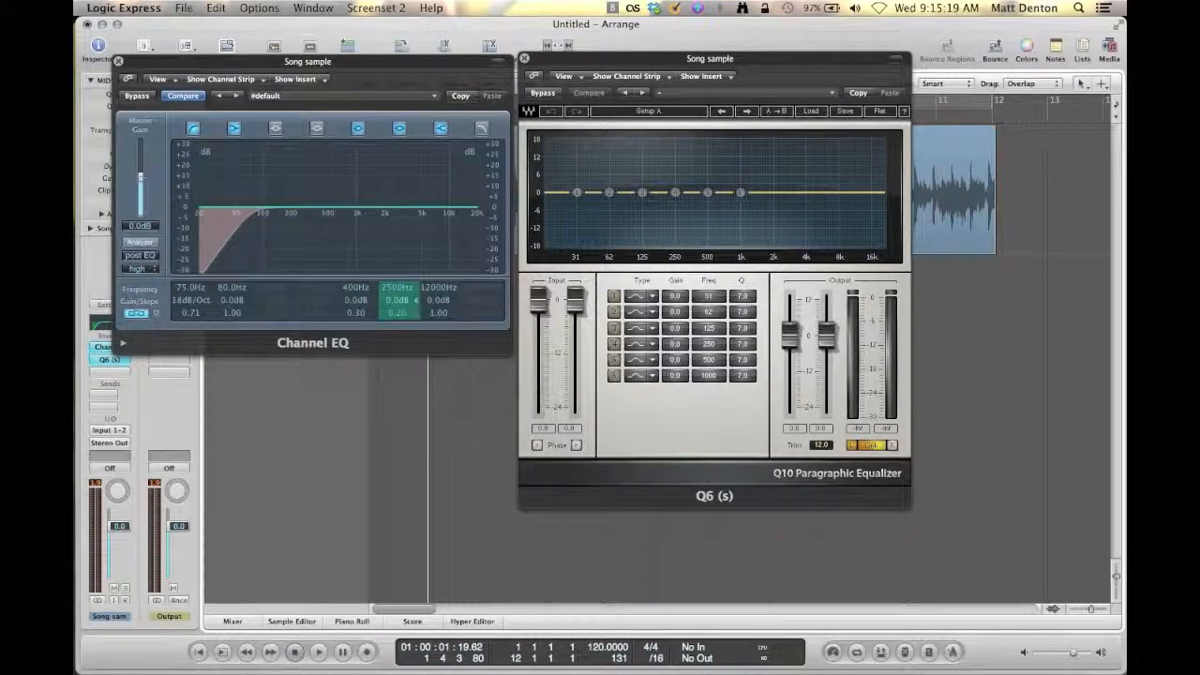
double_click(397, 288)
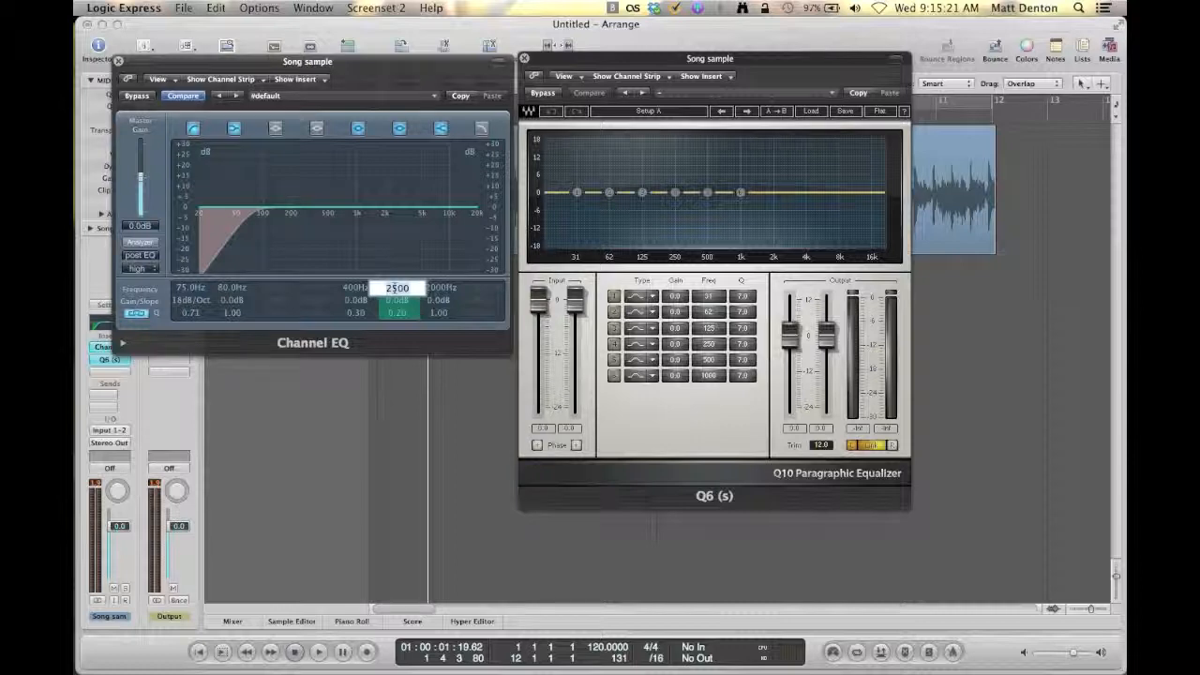
text(2000)
key(Return)
Save the Channel EQ settings as a new preset named "Basic 4-band Console".
click(265, 95)
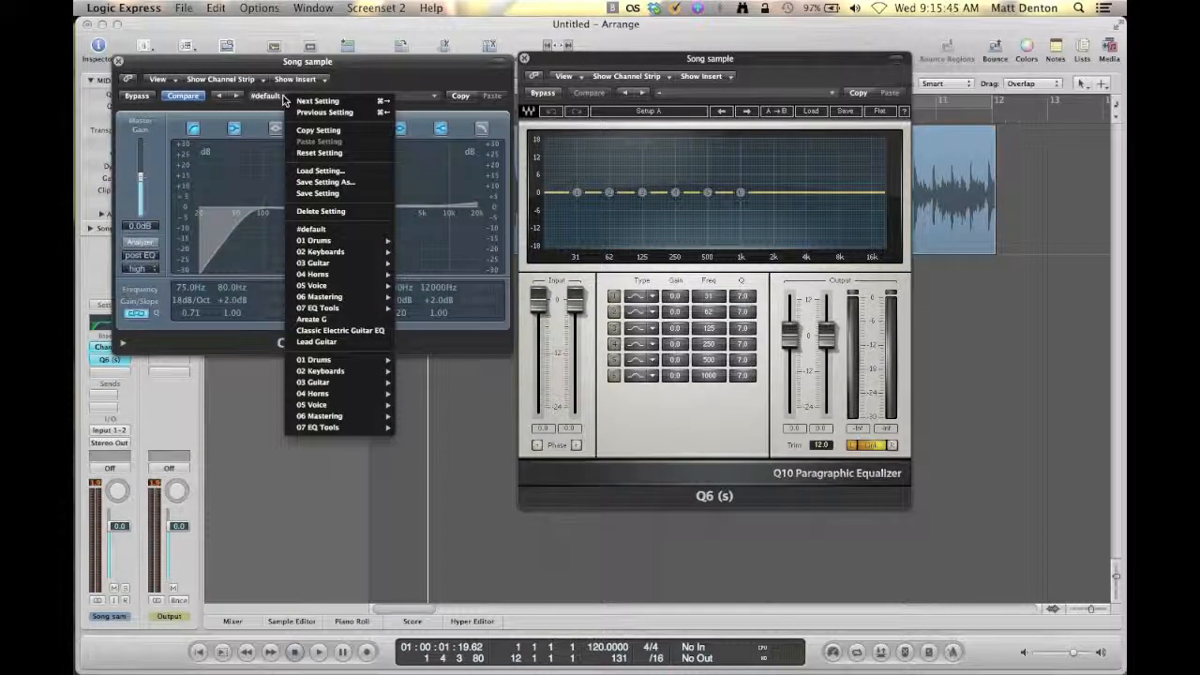
click(343, 183)
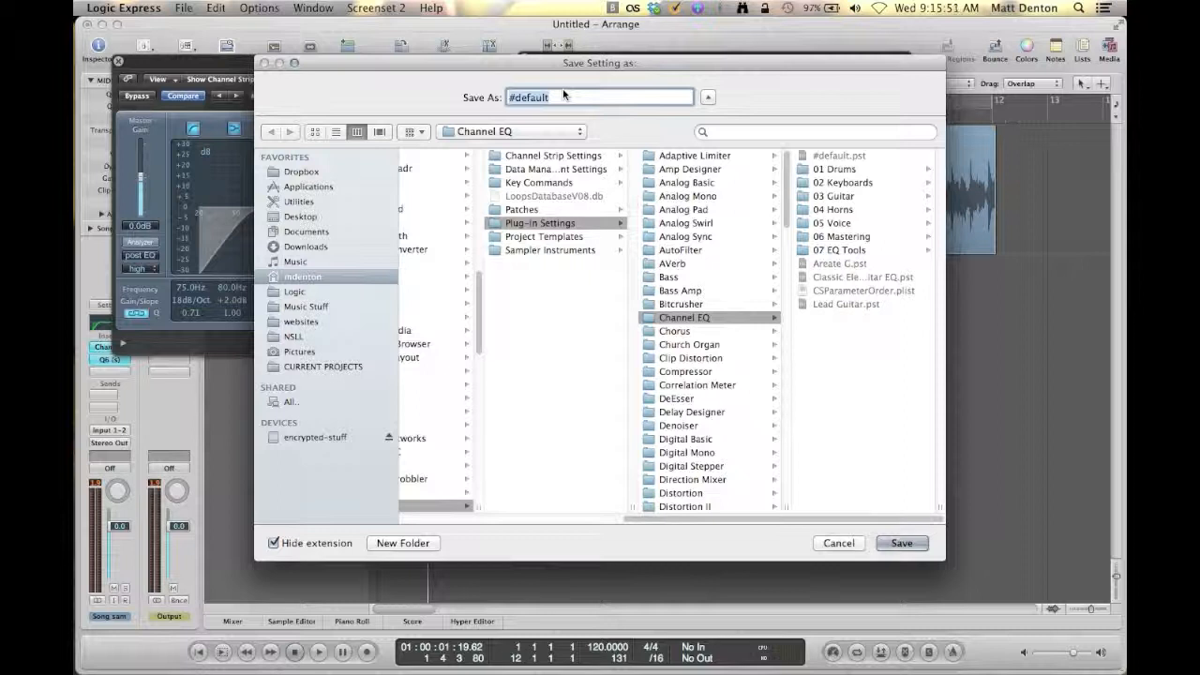
text(Basic COns)
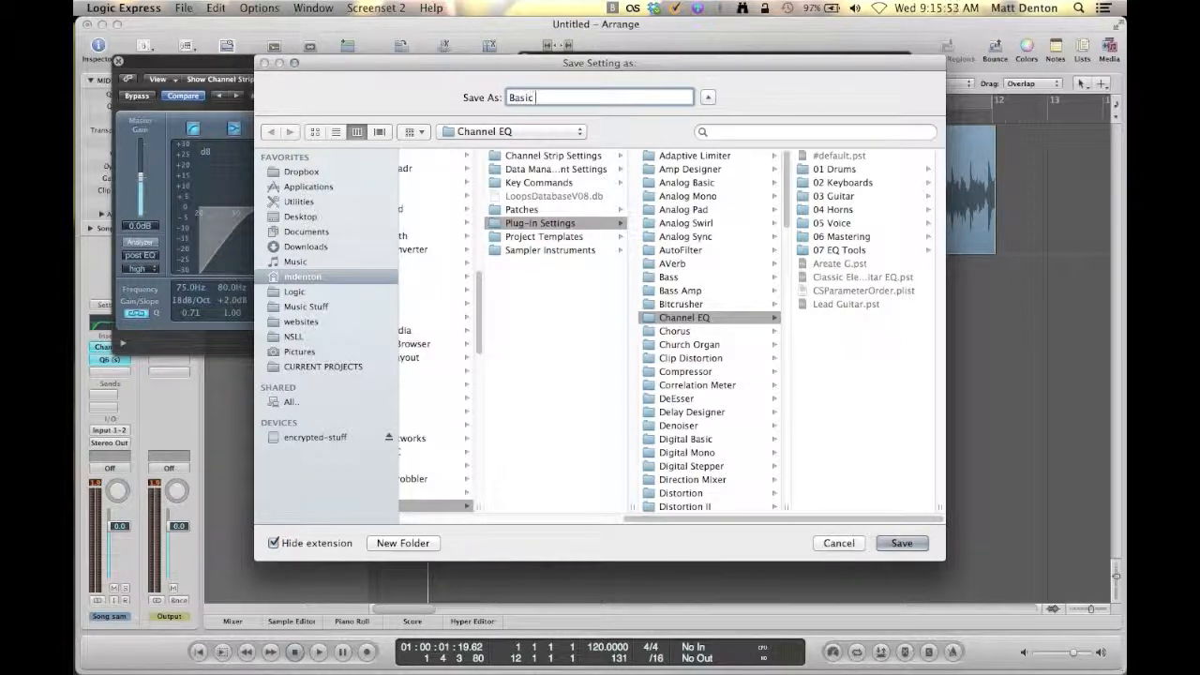
key(BackSpace)
key(BackSpace)
key(BackSpace)
text(on)
key(BackSpace)
key(BackSpace)
key(BackSpace)
text(4-band Console)
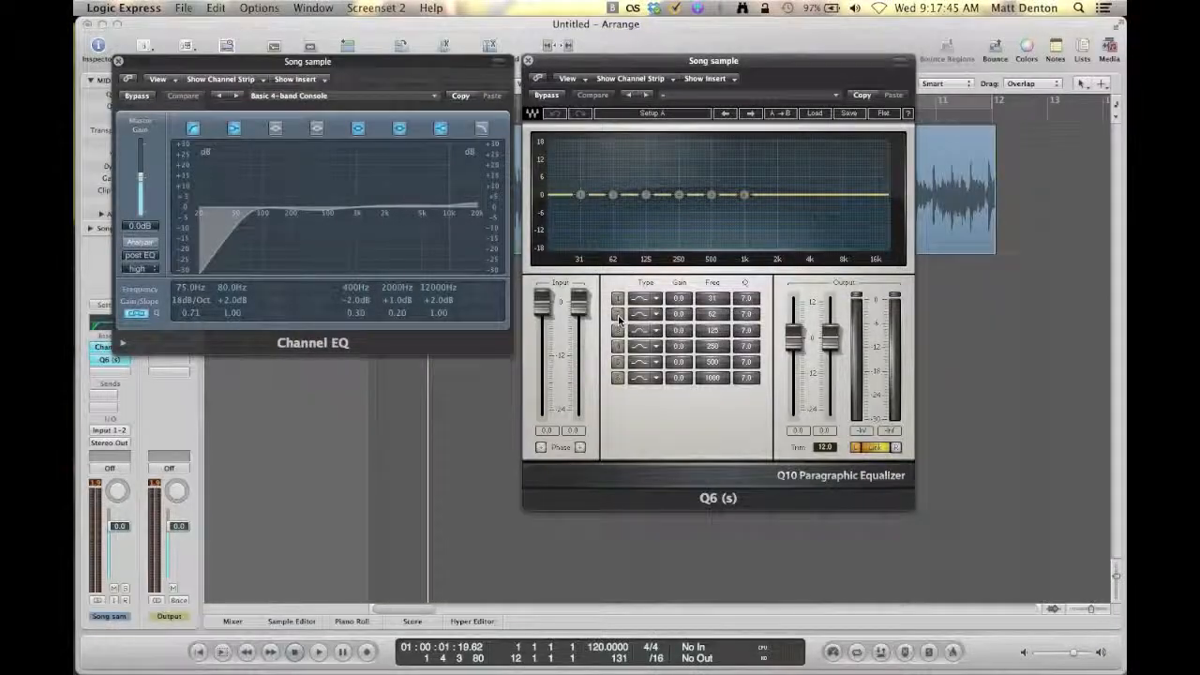
Enable bands 2 through 6 of the Q6 equalizer.
click(617, 315)
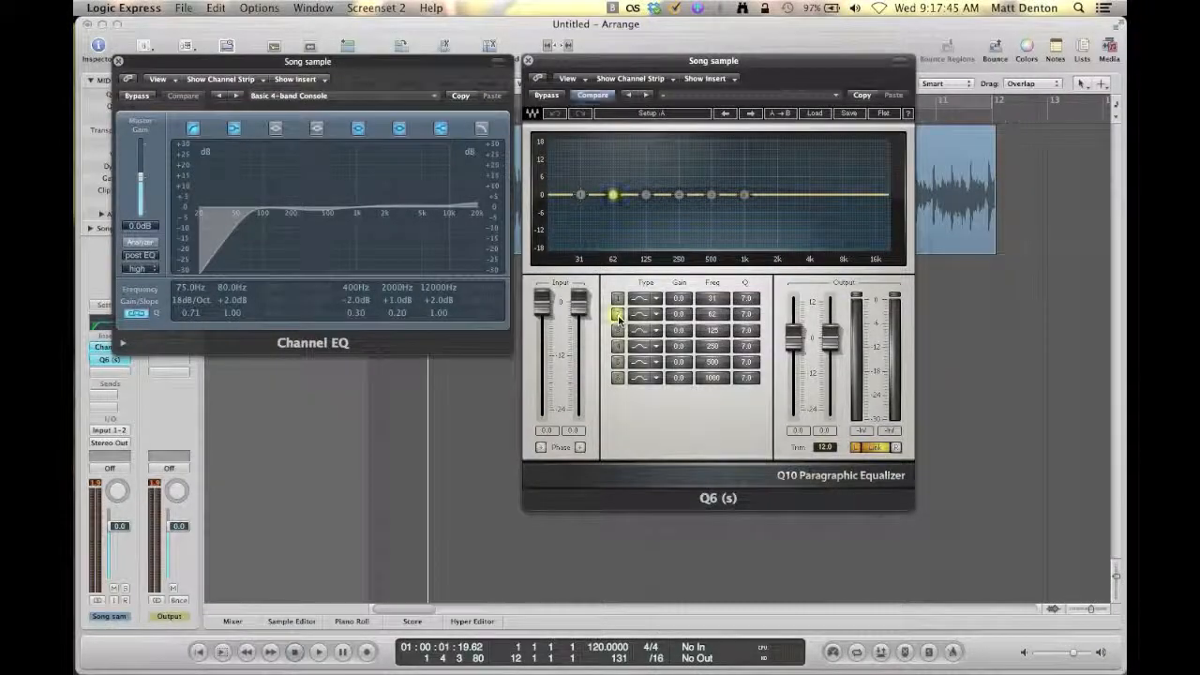
click(617, 330)
click(617, 346)
click(617, 362)
click(617, 378)
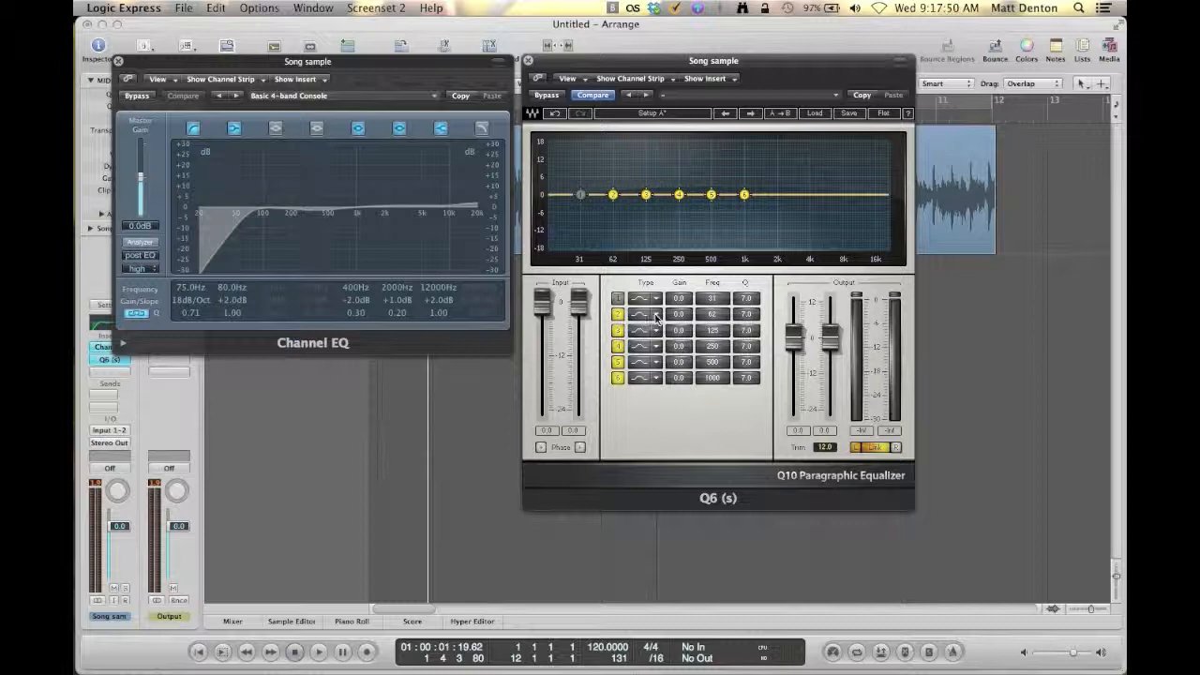
Make band 2 of the Q6 a Hi Pass filter at 75 Hz.
click(647, 330)
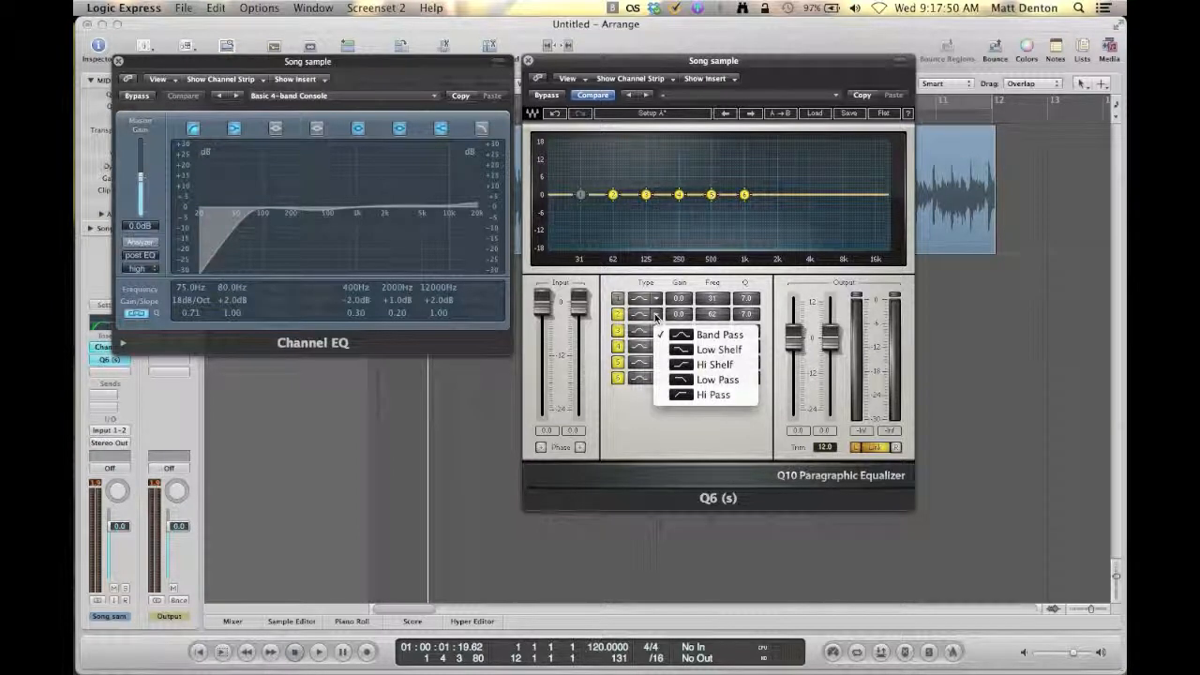
click(712, 395)
click(710, 315)
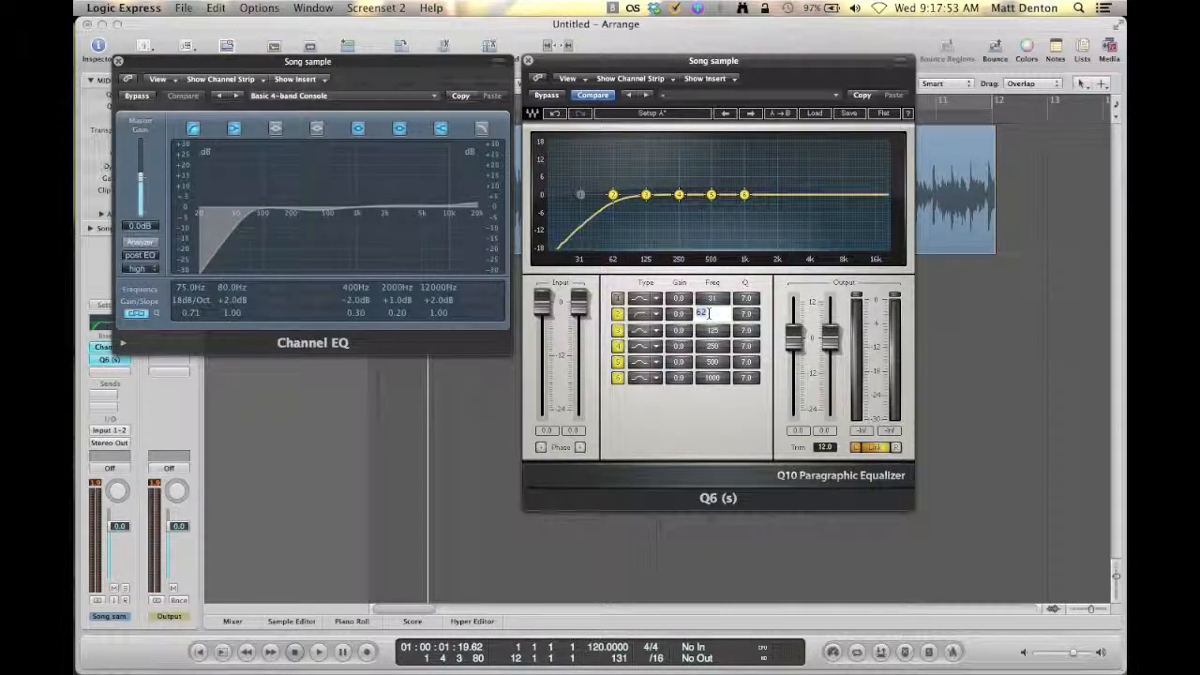
text(75)
key(Return)
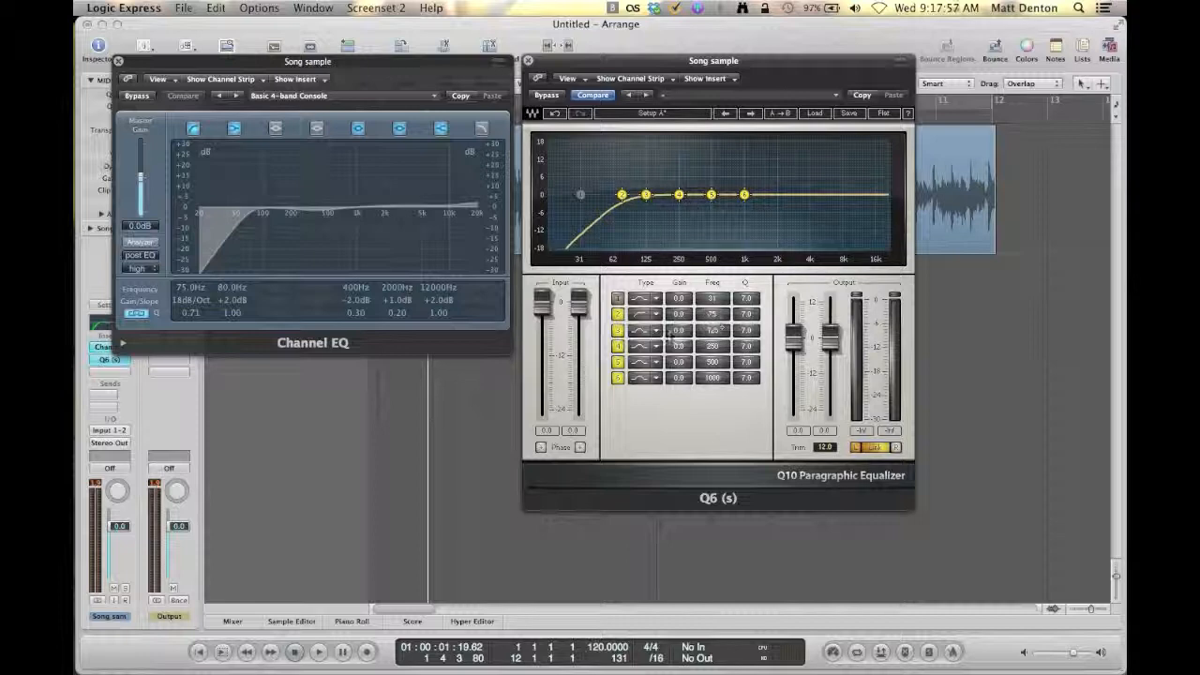
Make band 3 of the Q6 a Low Shelf at 80 Hz.
click(662, 335)
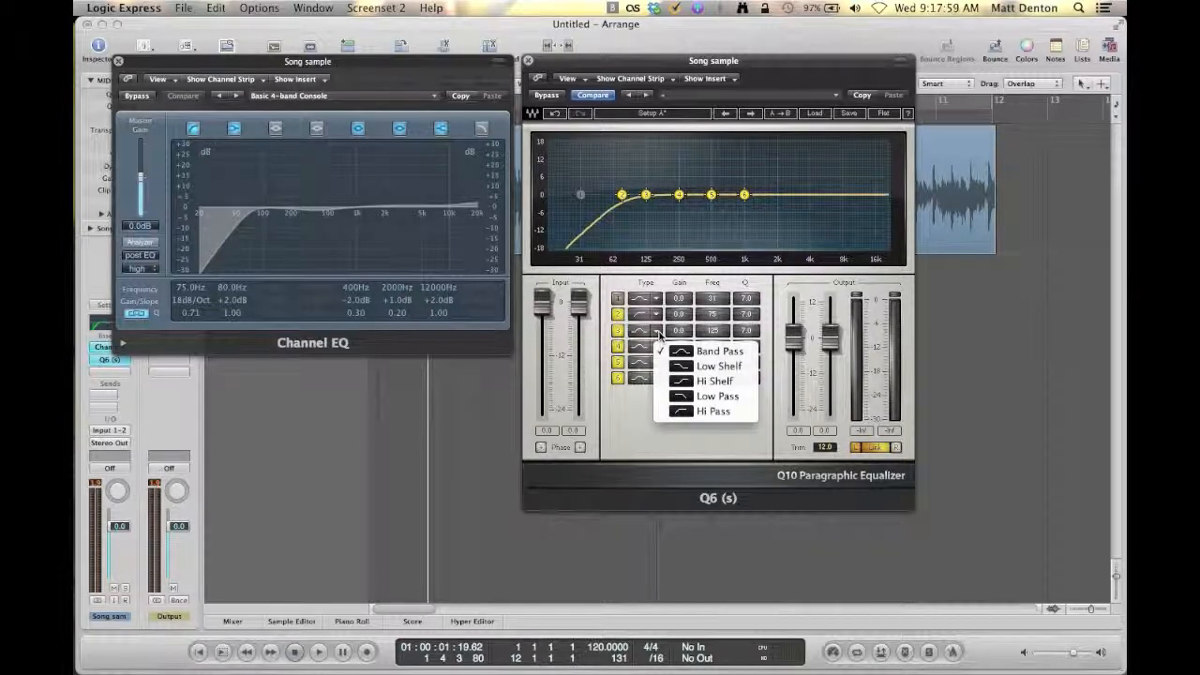
click(710, 367)
click(711, 330)
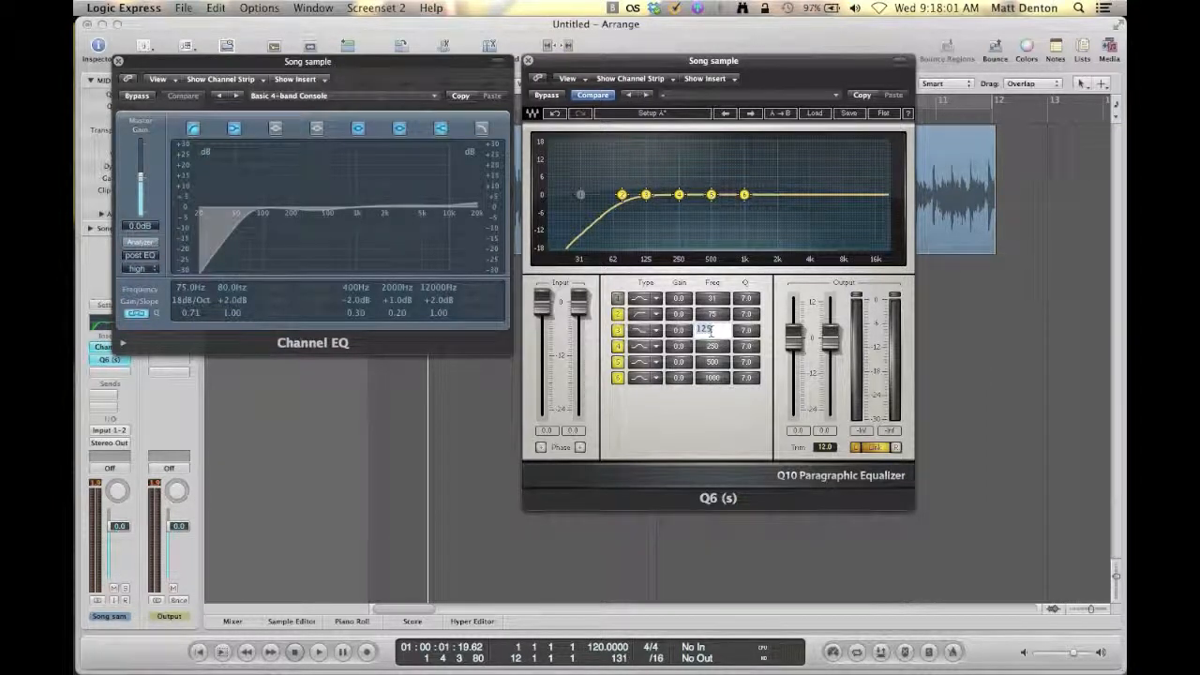
key(Return)
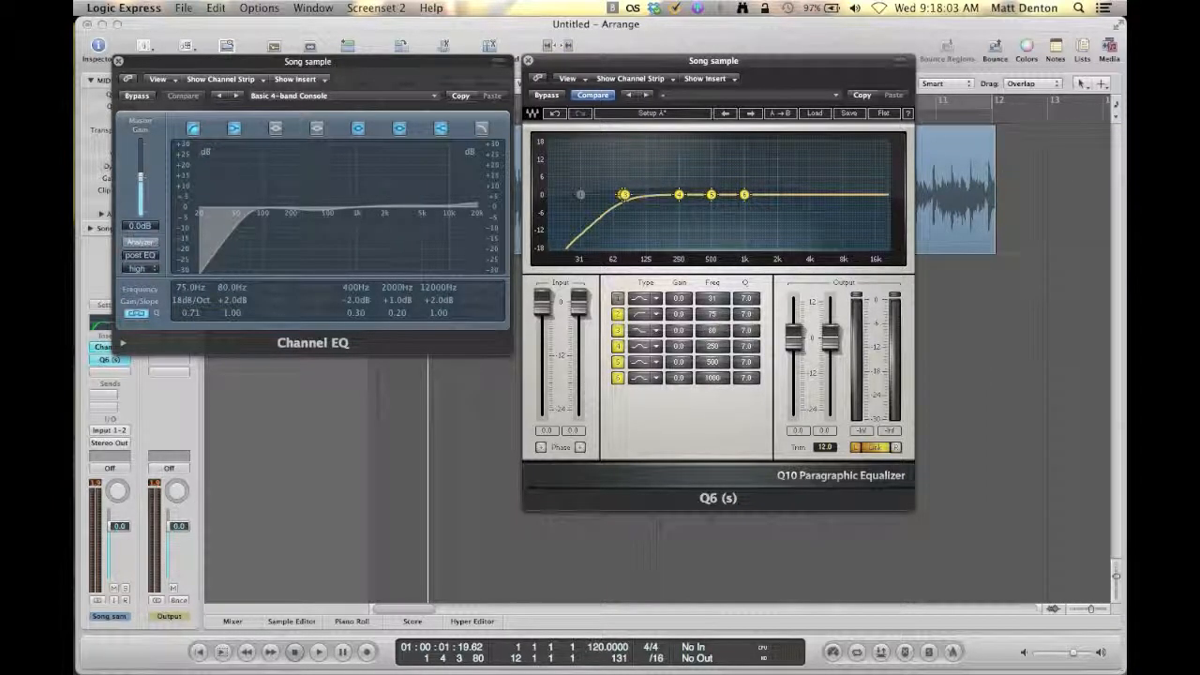
Make band 6 of the Q6 a Hi Shelf at 12000 Hz.
click(657, 378)
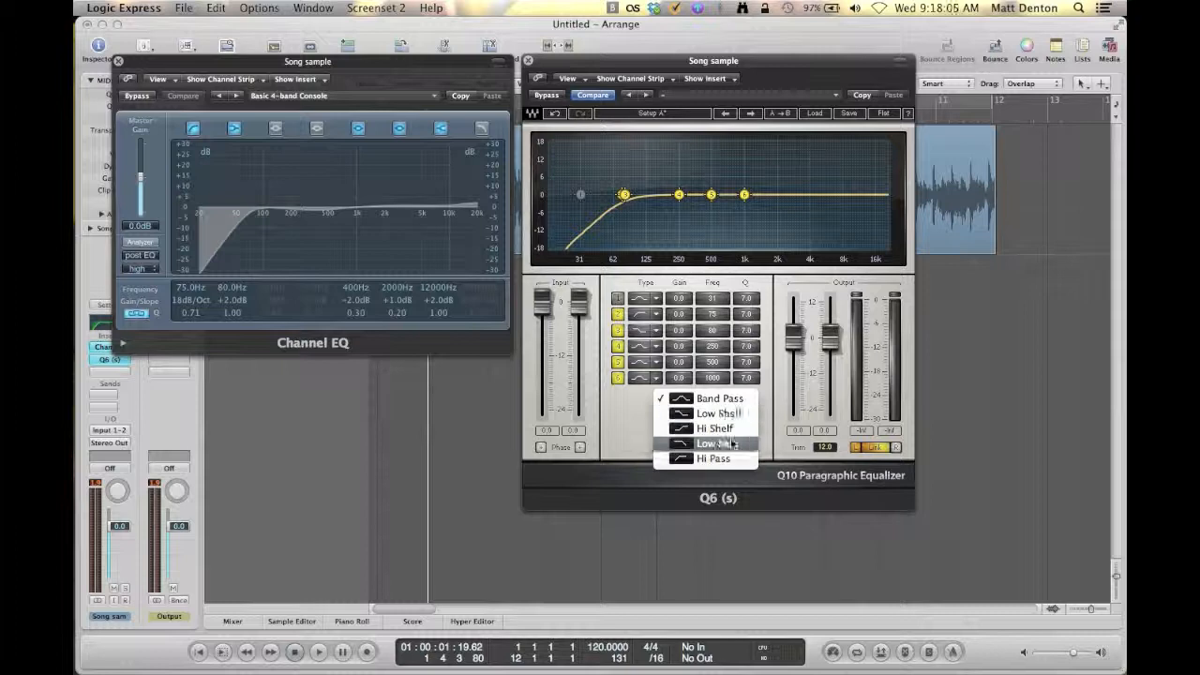
click(722, 399)
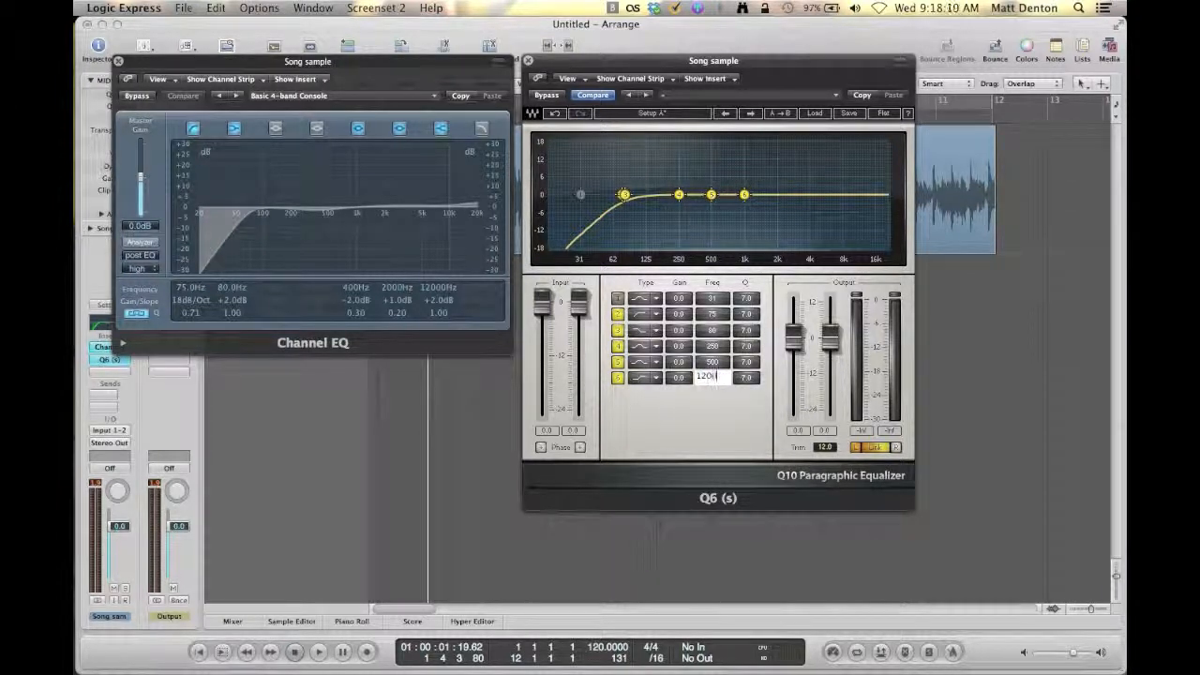
key(Return)
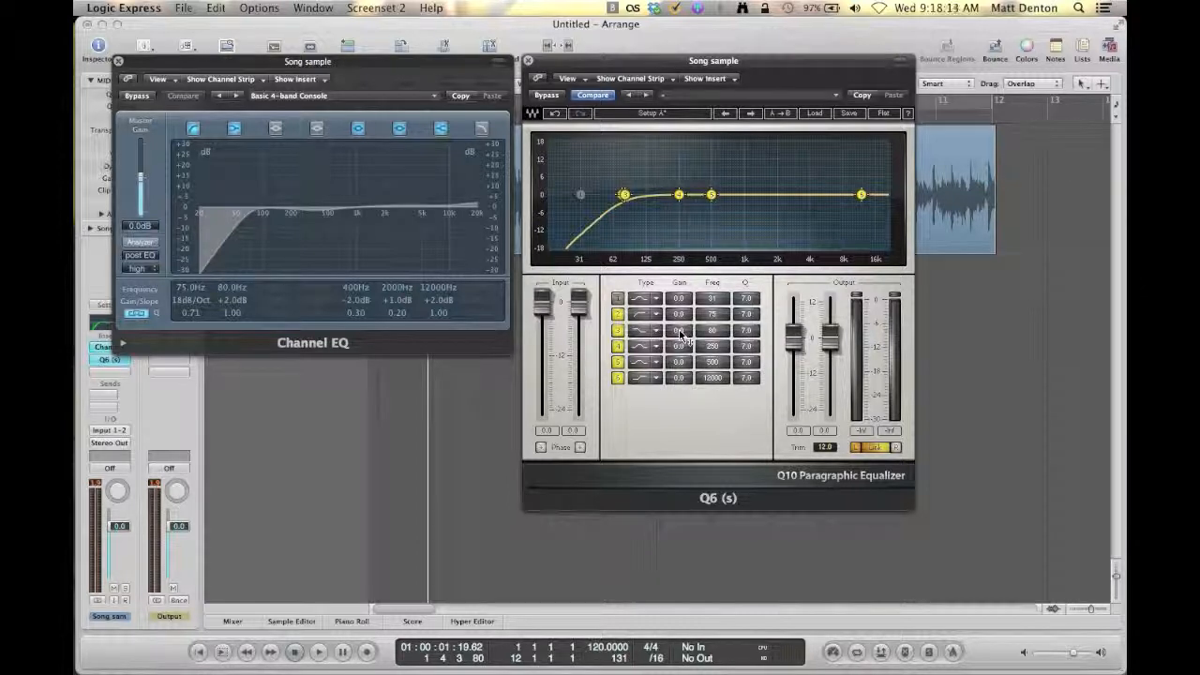
Set the frequency of Q6 band 4 to 400 Hz and of band 5 to 2000 Hz.
click(715, 345)
text(400)
key(Return)
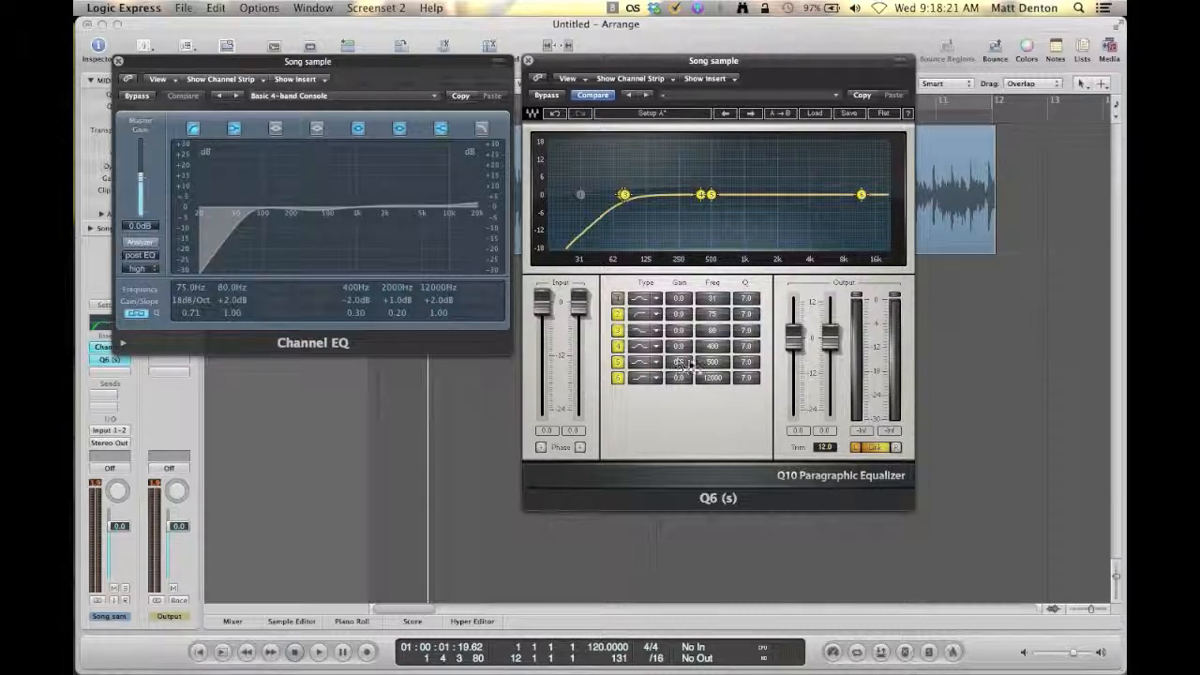
click(712, 362)
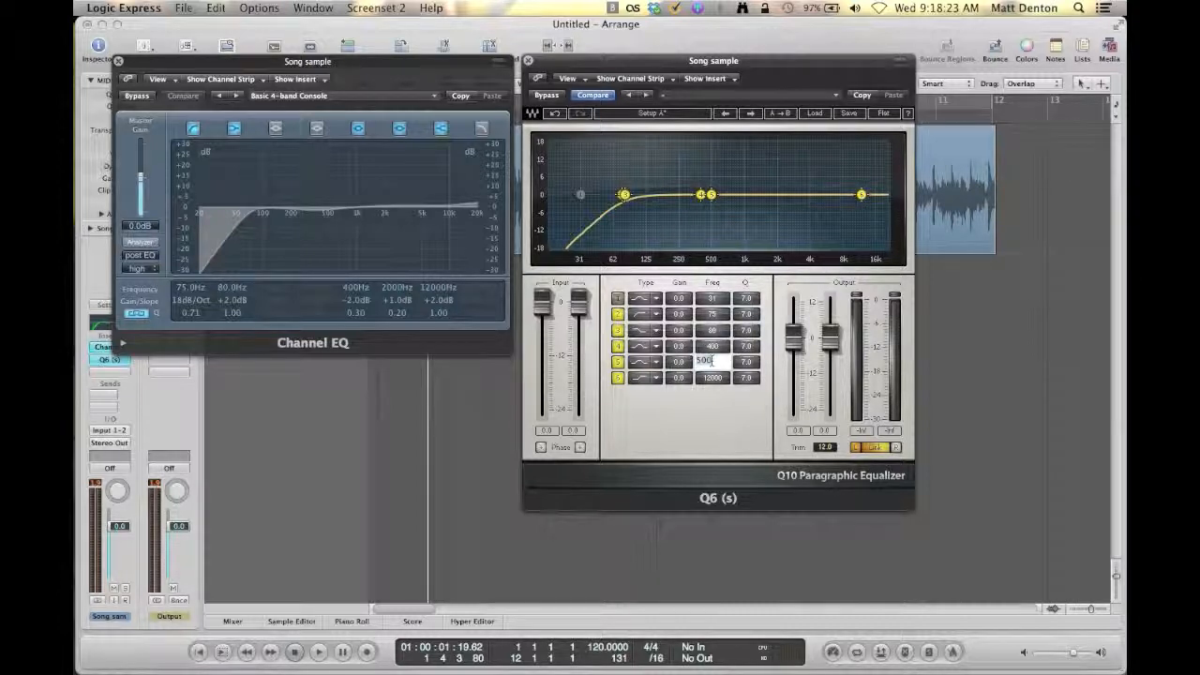
text(2000)
key(Return)
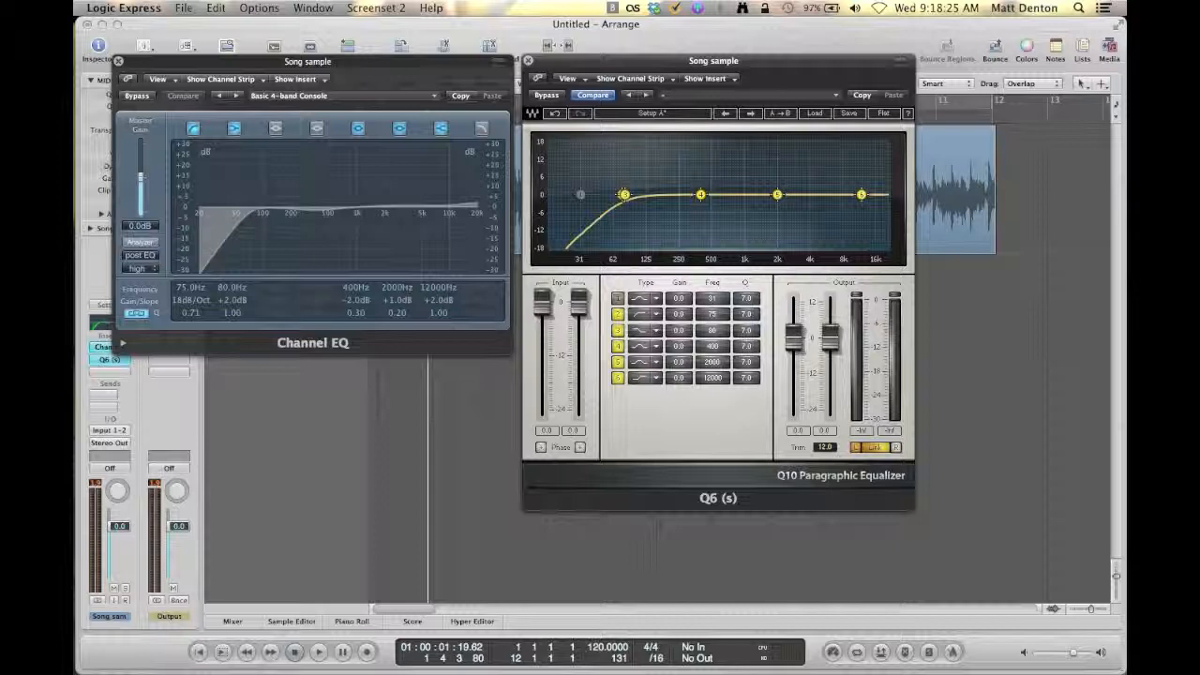
click(672, 313)
text(1)
key(Return)
click(671, 314)
text(0)
key(Return)
Set the Q6 gains to 2 dB for band 3, -2 dB for band 4 and 1 dB for band 5.
click(678, 331)
text(2)
key(Return)
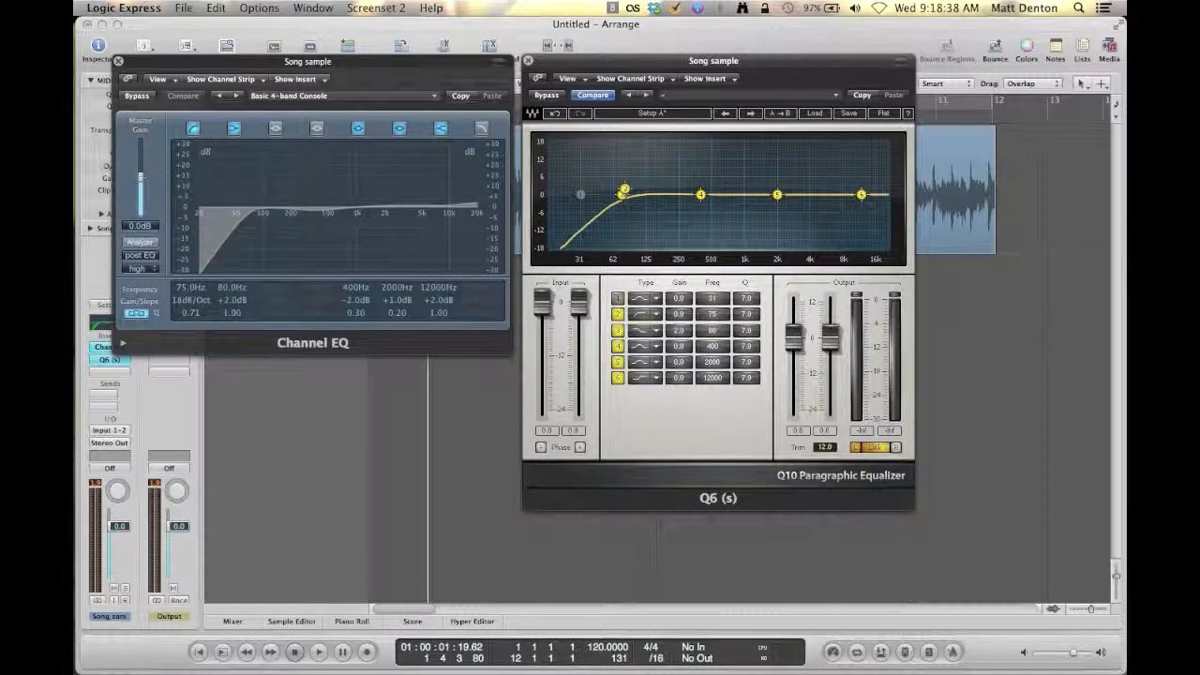
click(680, 347)
text(-2)
key(Return)
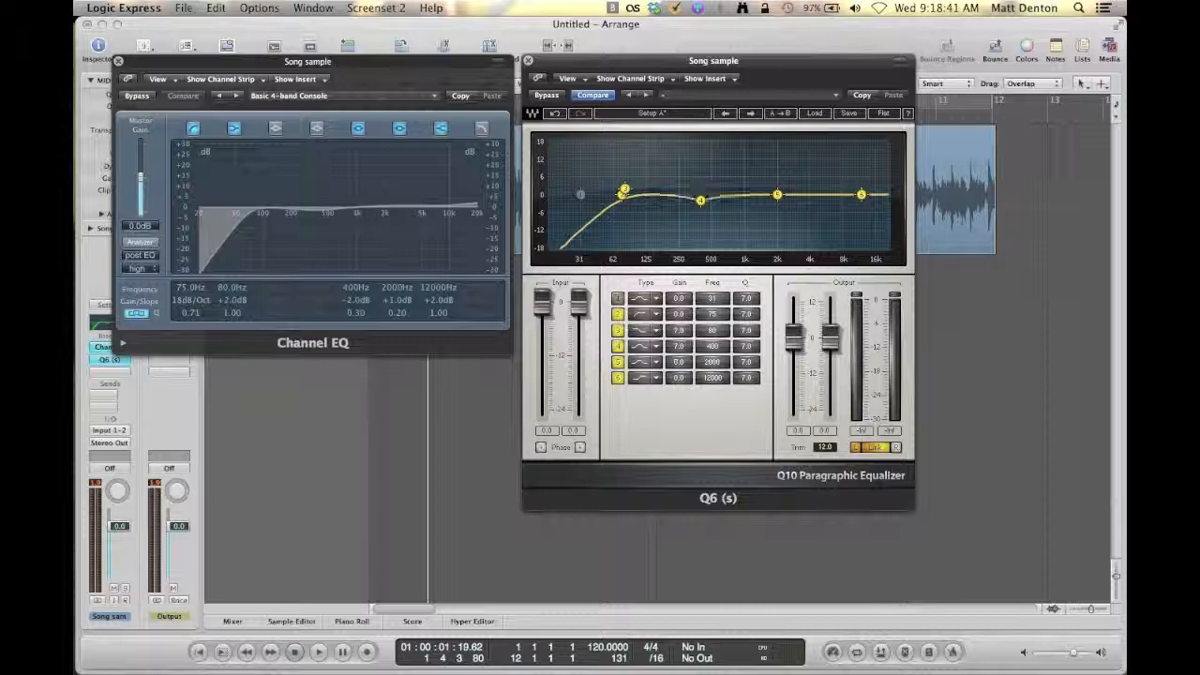
click(680, 363)
text(1)
key(Return)
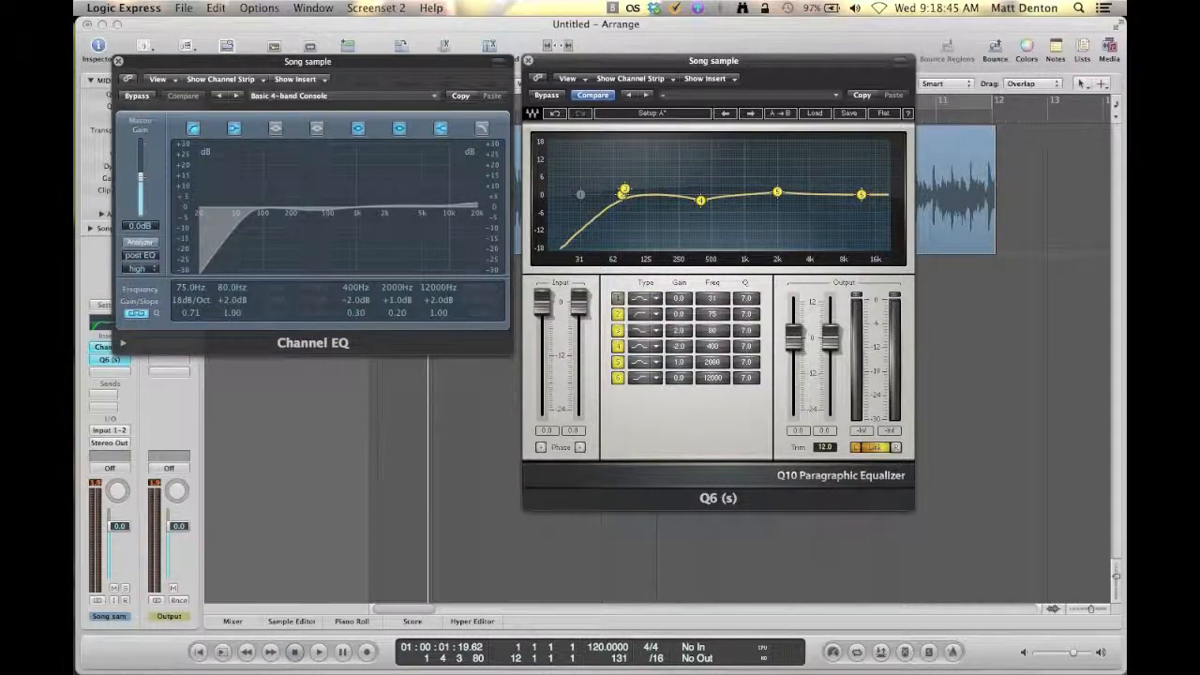
Set the gain of Q6 band 6 to 2 dB.
click(679, 377)
text(2)
key(Return)
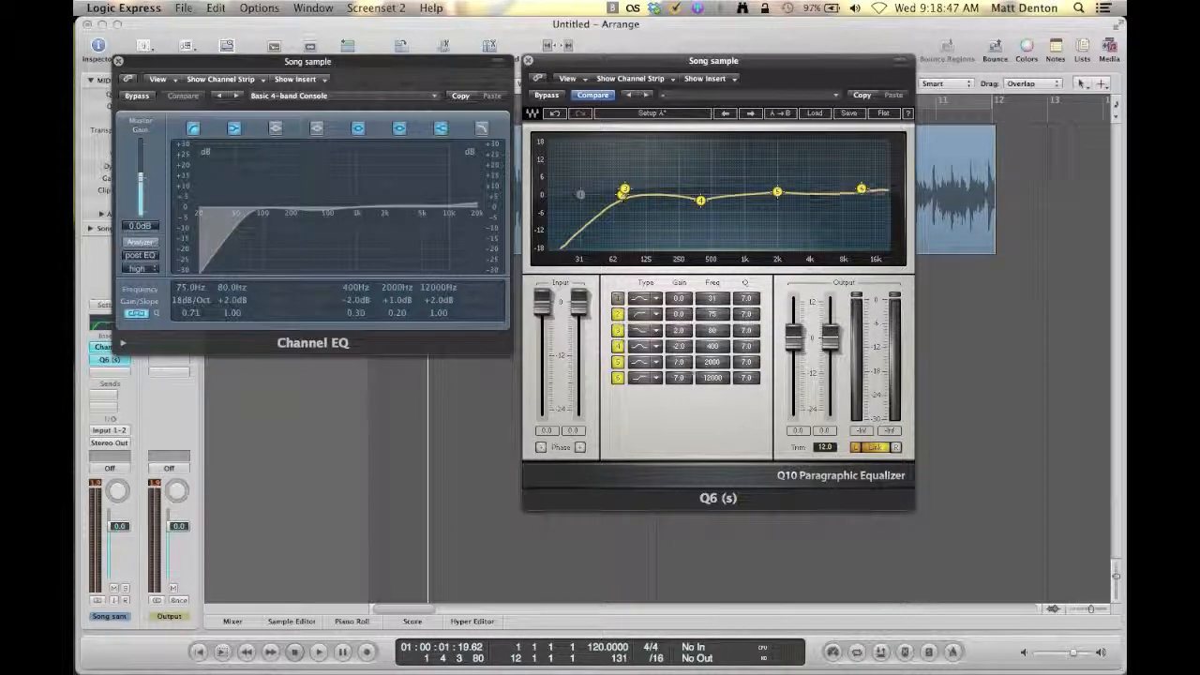
Save the Q6 settings as a preset named Basic Console in the Q6 (s) folder.
click(713, 97)
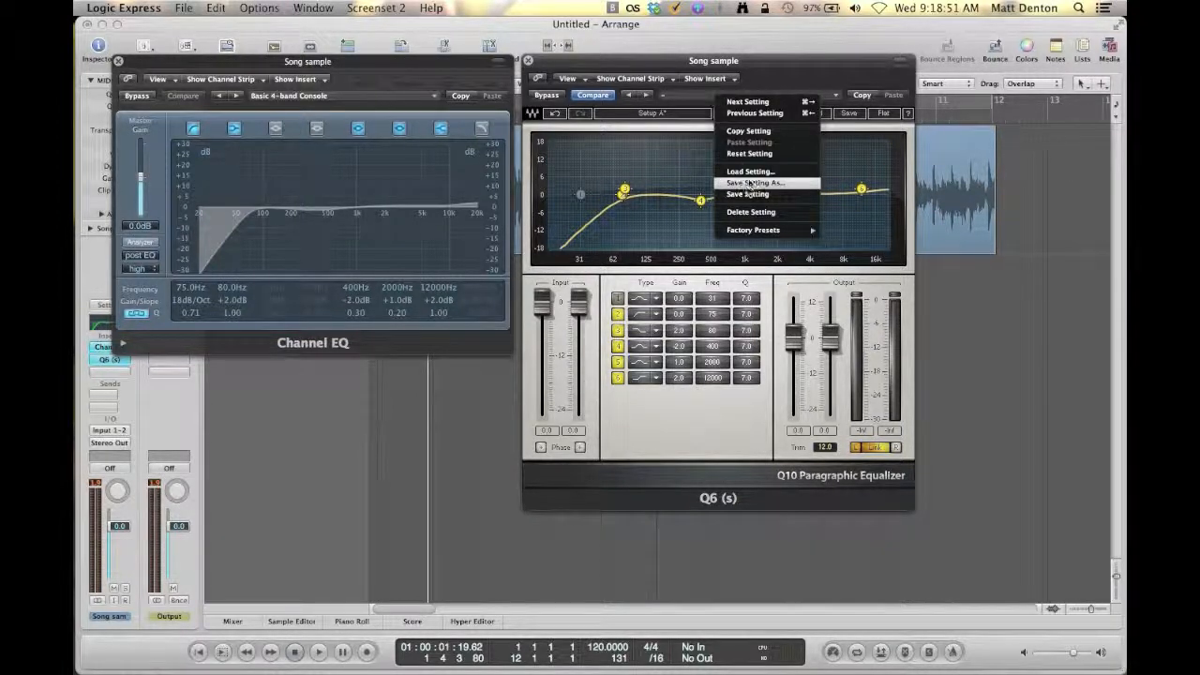
click(751, 183)
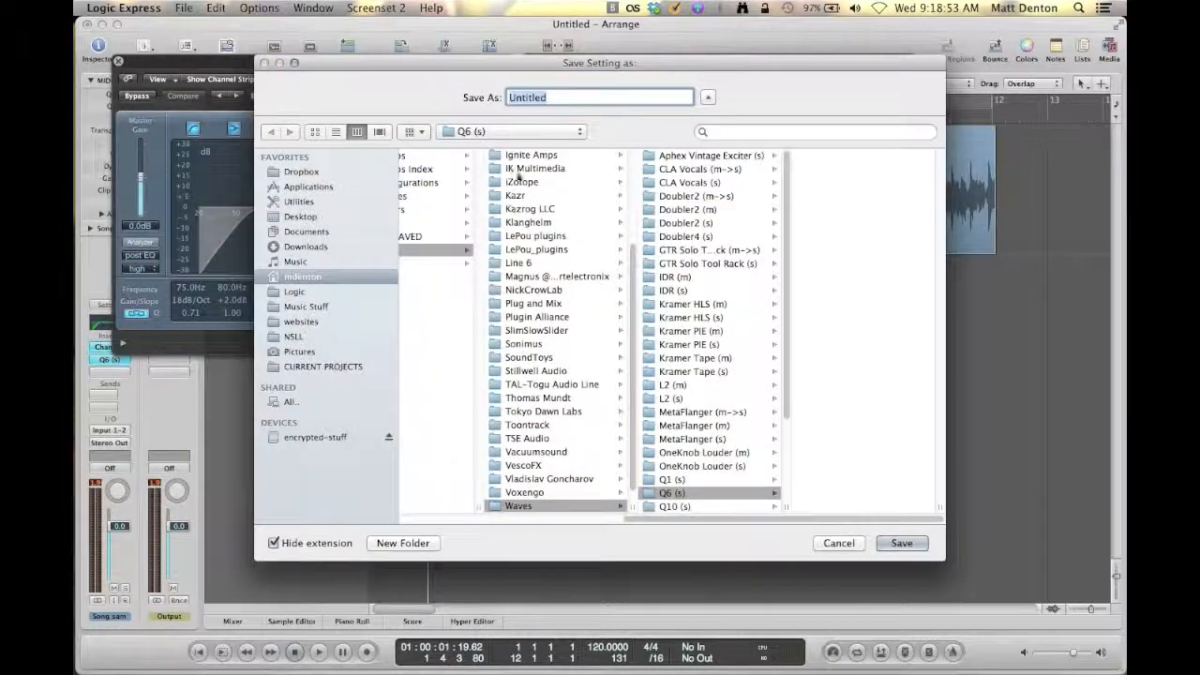
text(Busic Console)
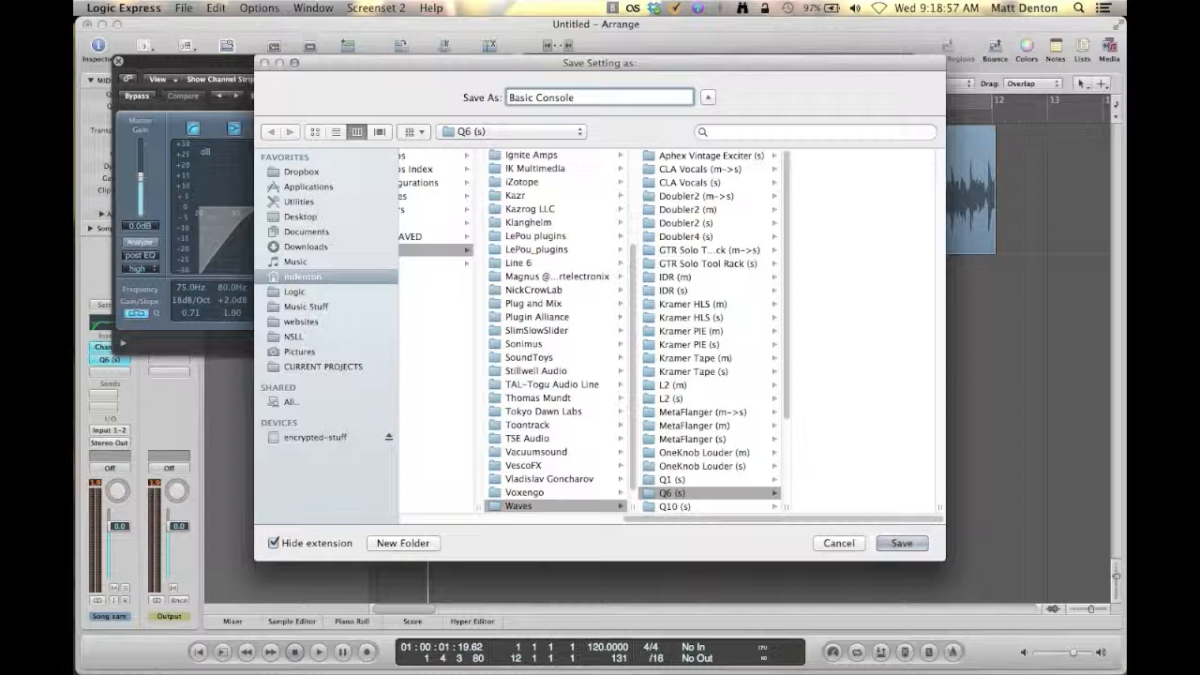
click(536, 97)
click(901, 544)
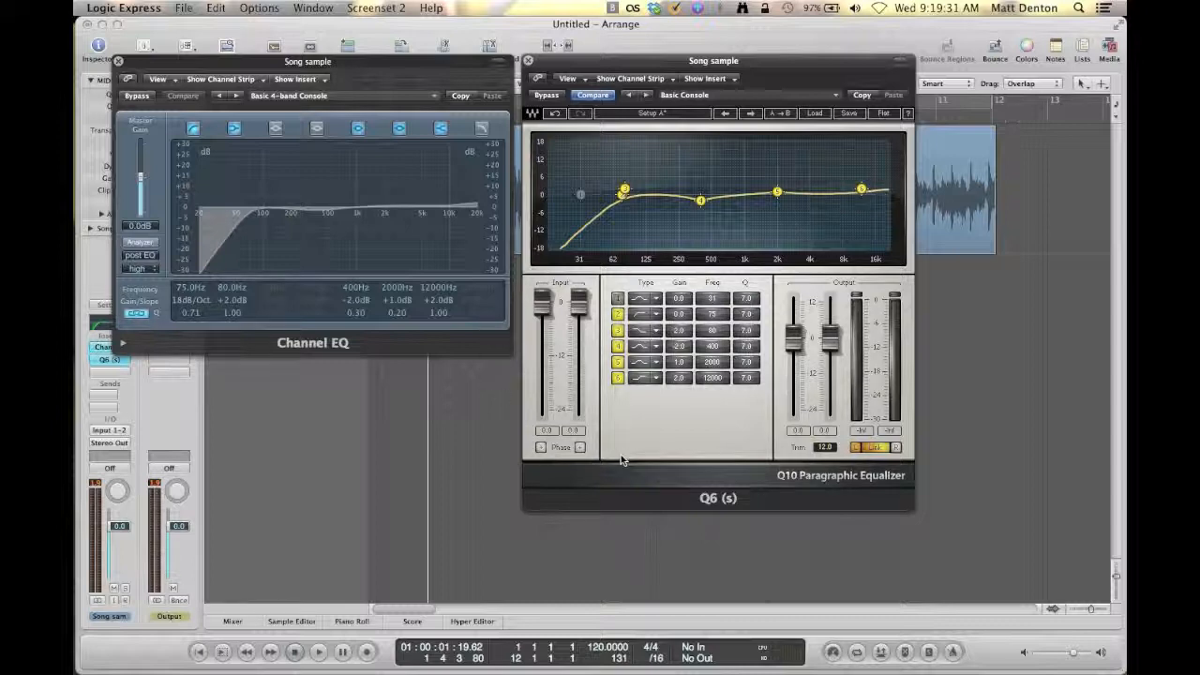
Bypass the Channel EQ and close its window, leaving the Q6 window placed below the Song sample track.
click(138, 97)
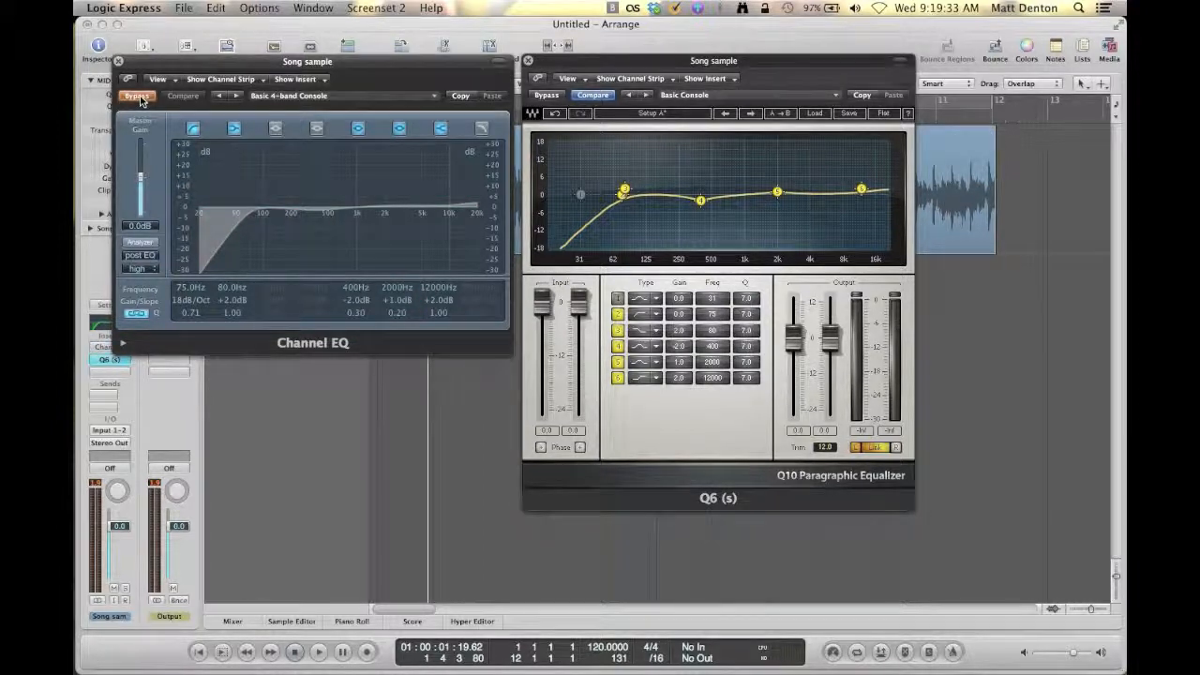
click(118, 62)
drag(609, 58, 344, 275)
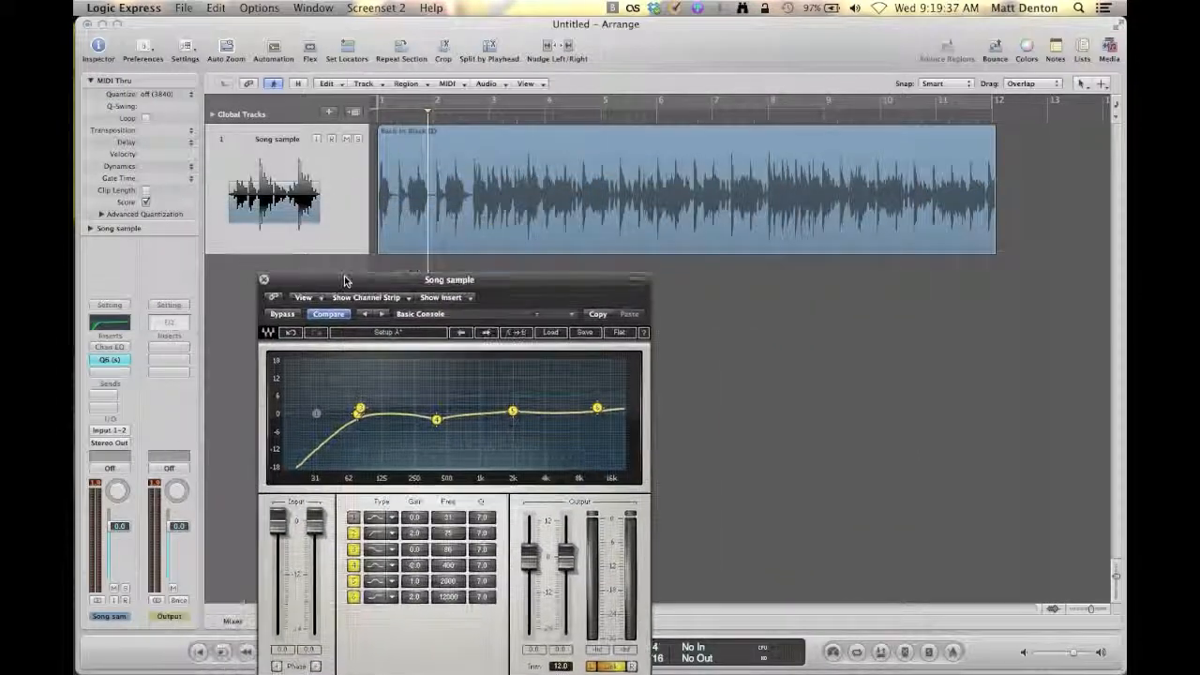
Play the Song sample region with cycling on, toggling the Q6 bypass on and off twice to compare the sound, and stop playback.
click(449, 100)
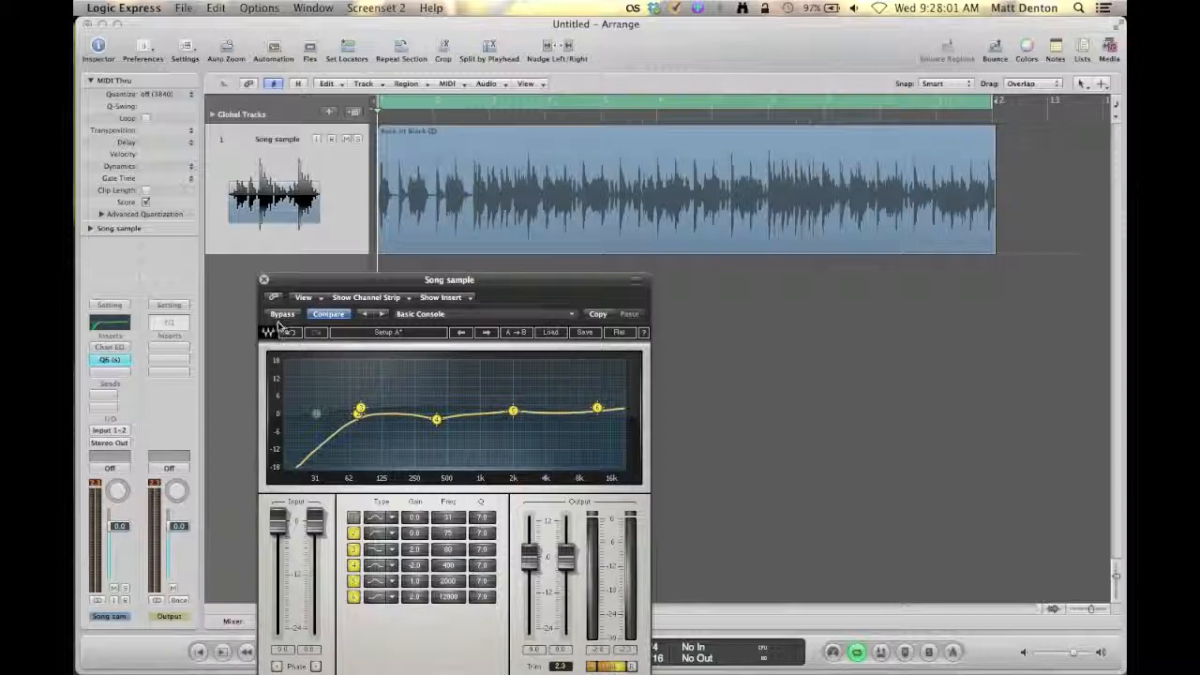
key(space)
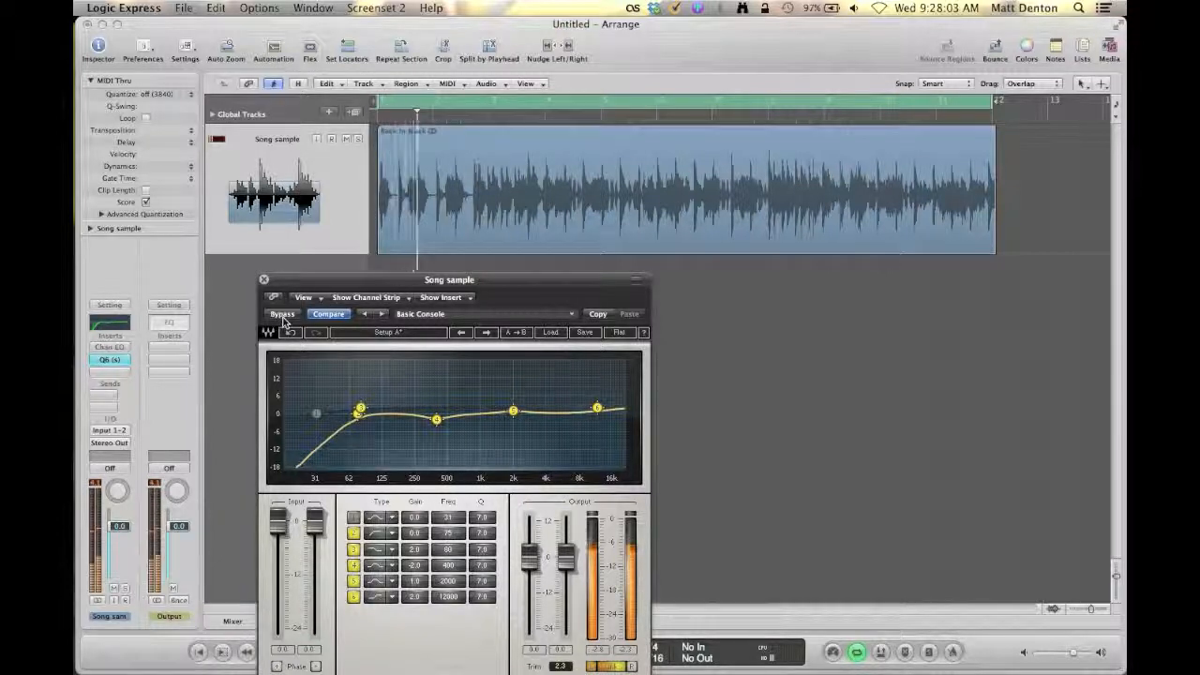
click(283, 317)
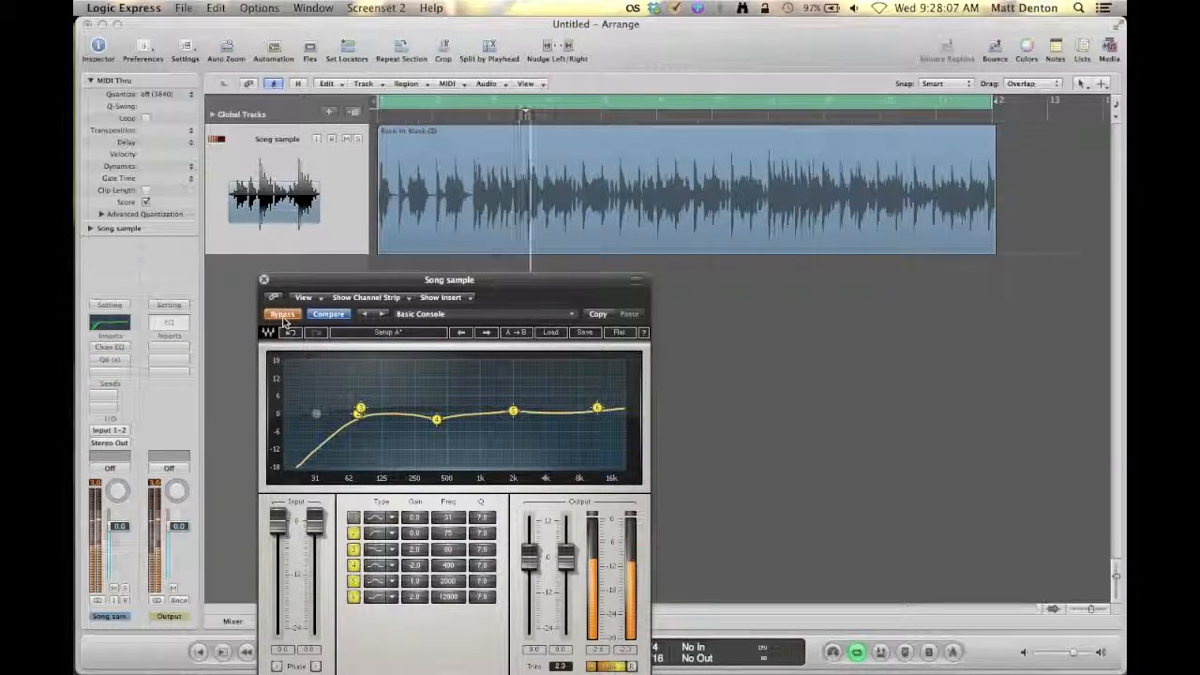
click(283, 315)
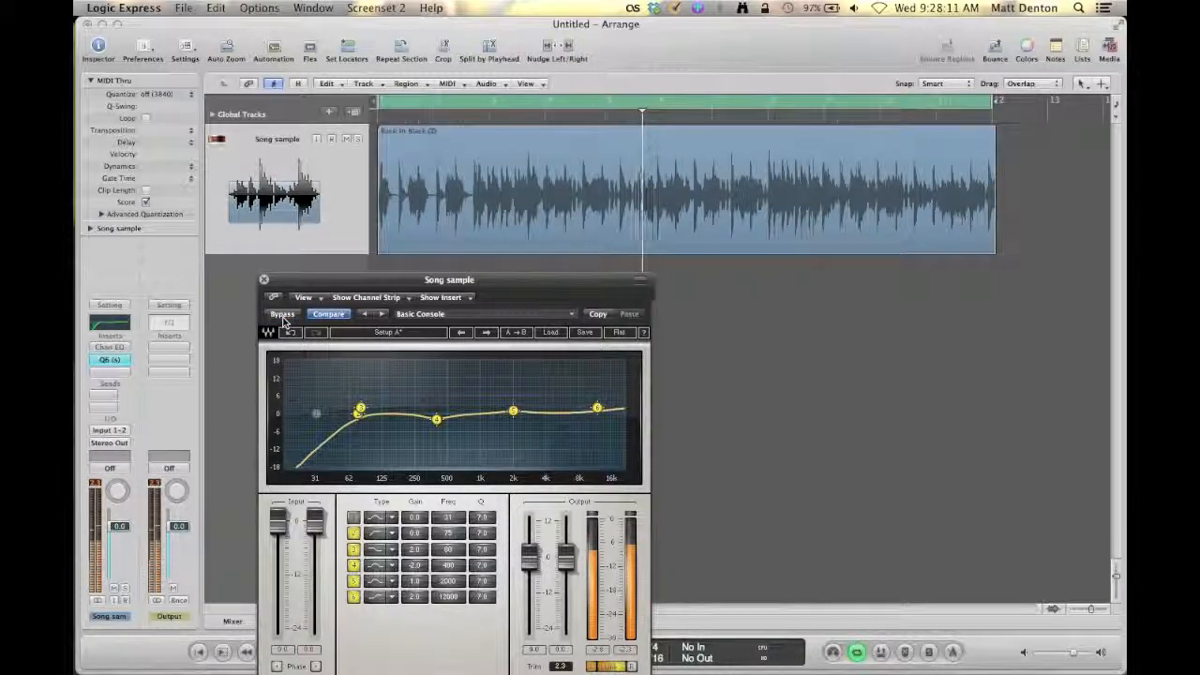
click(283, 315)
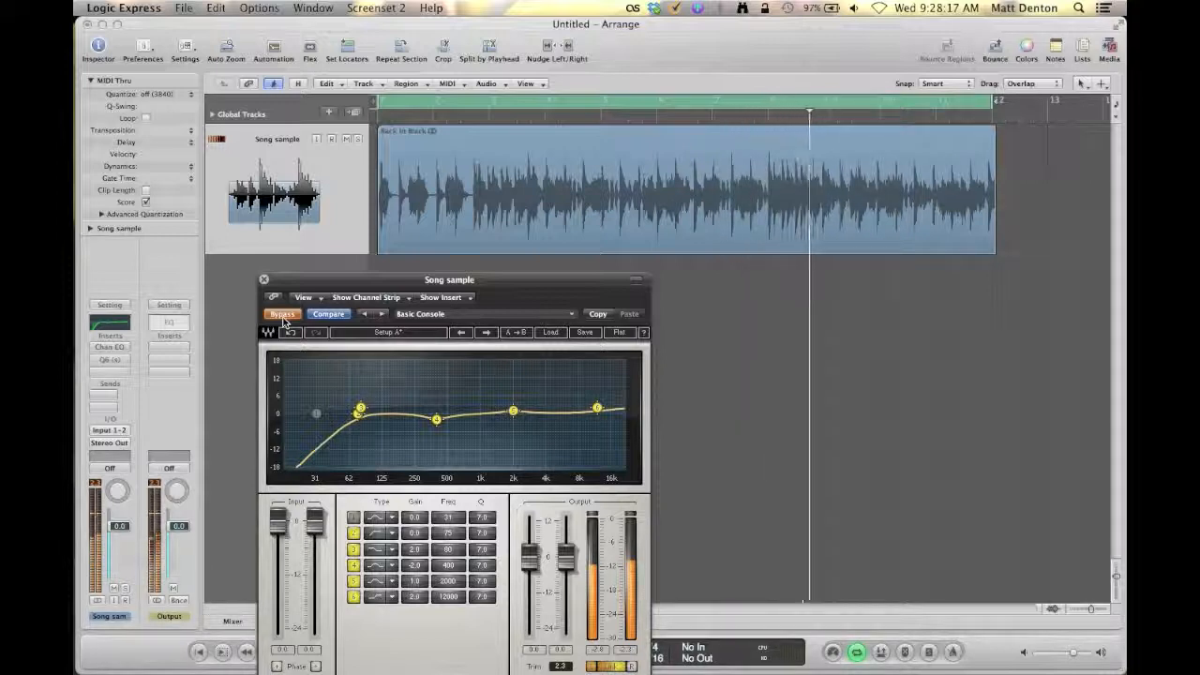
click(283, 315)
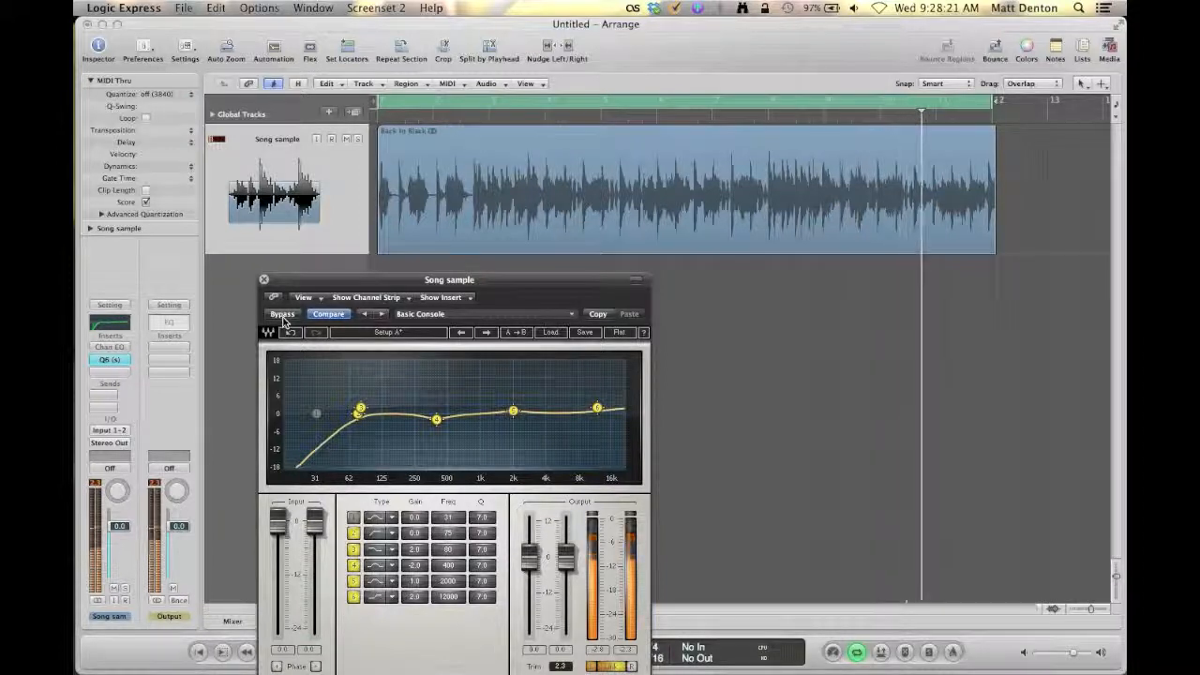
key(space)
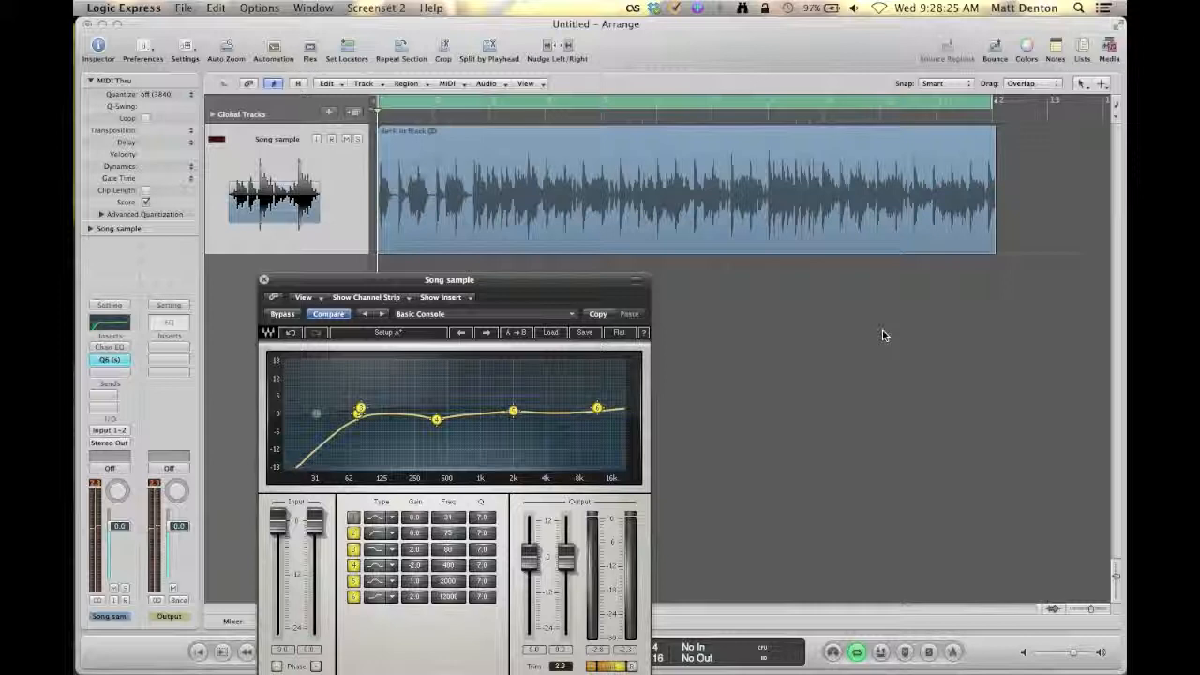